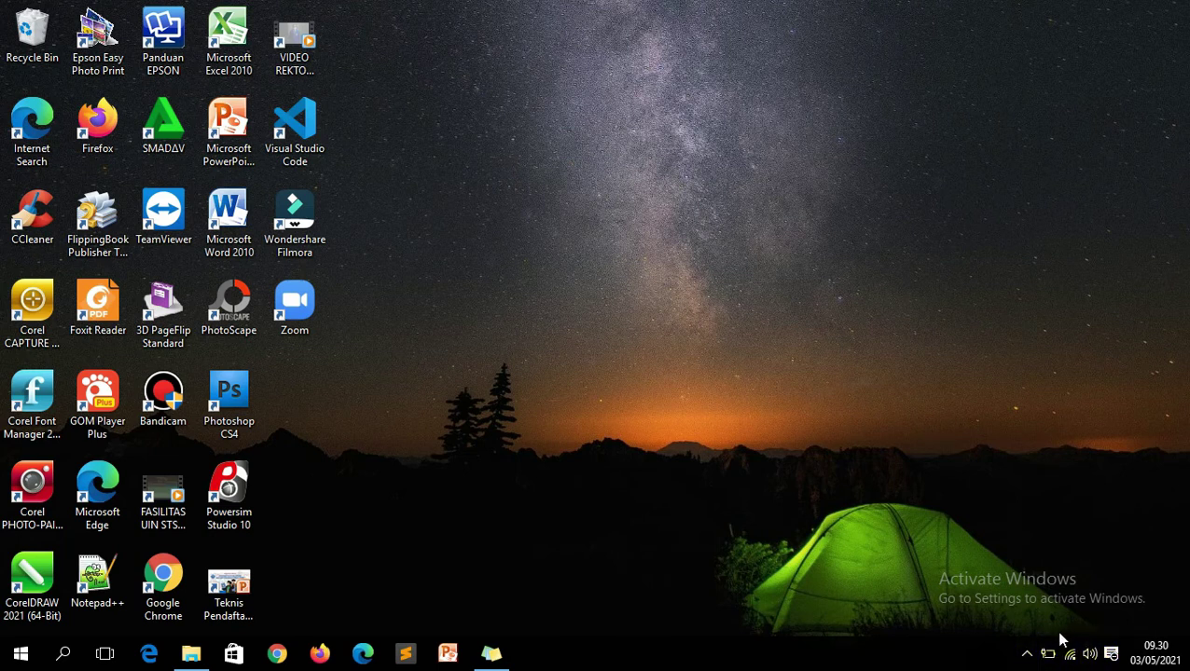
Turn off the Wi-Fi tile in the taskbar network flyout and close the flyout.
{"action": "left_click", "coordinate": [1073, 664]}
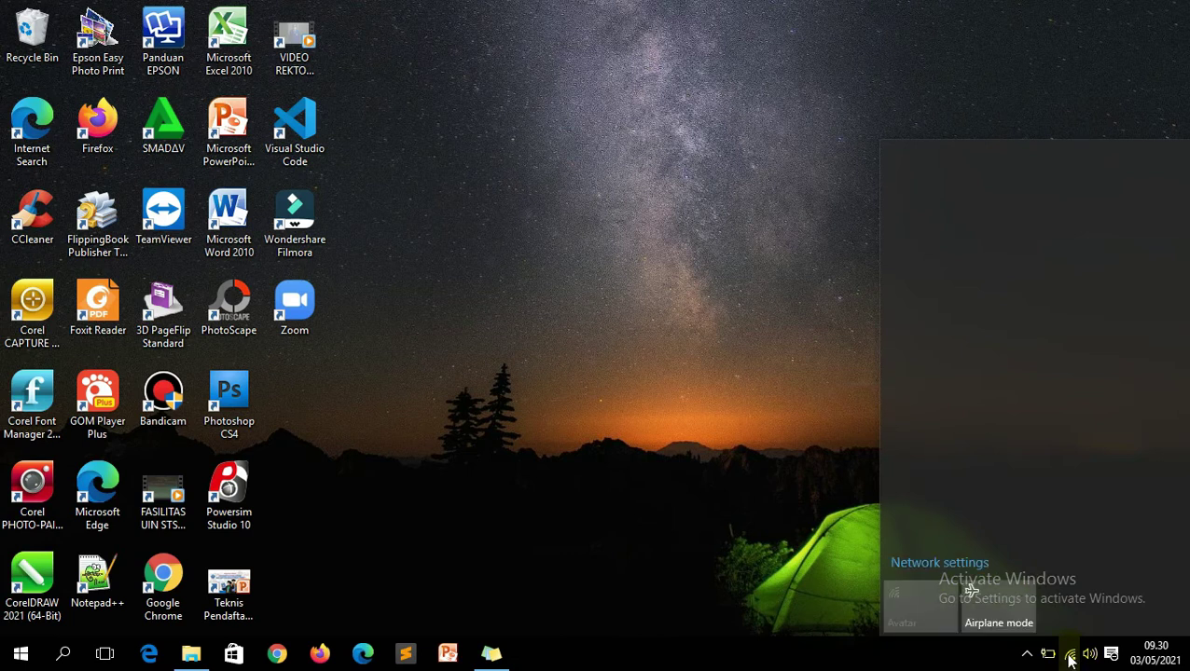
{"action": "left_click", "coordinate": [937, 620]}
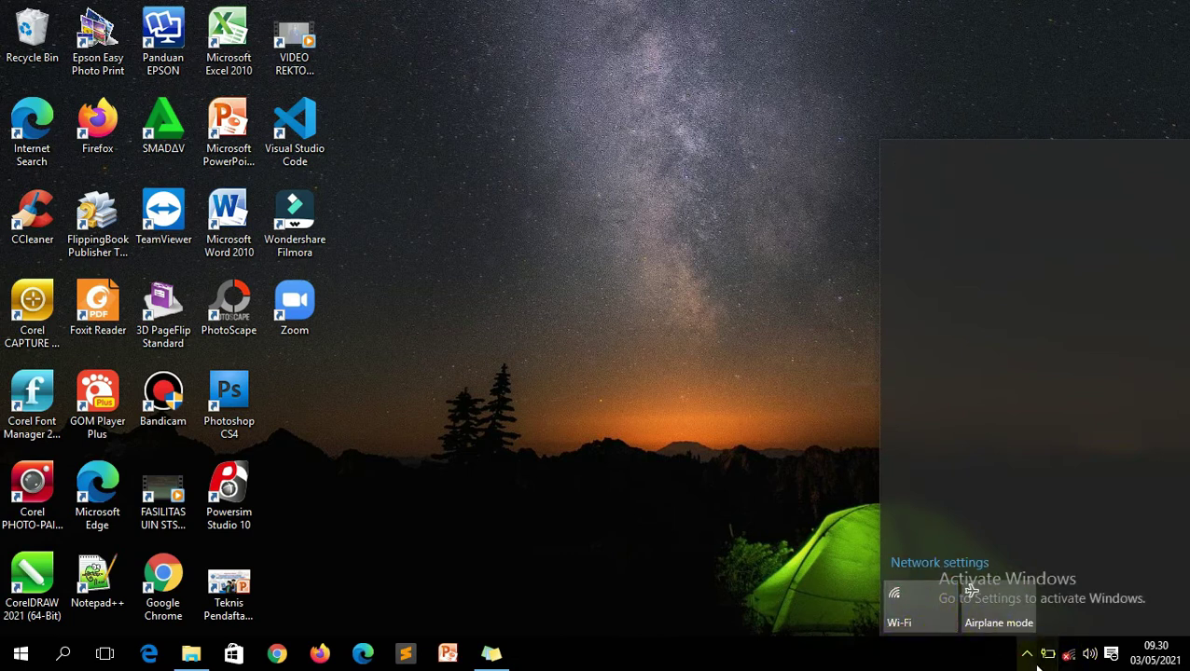
{"action": "left_click", "coordinate": [977, 655]}
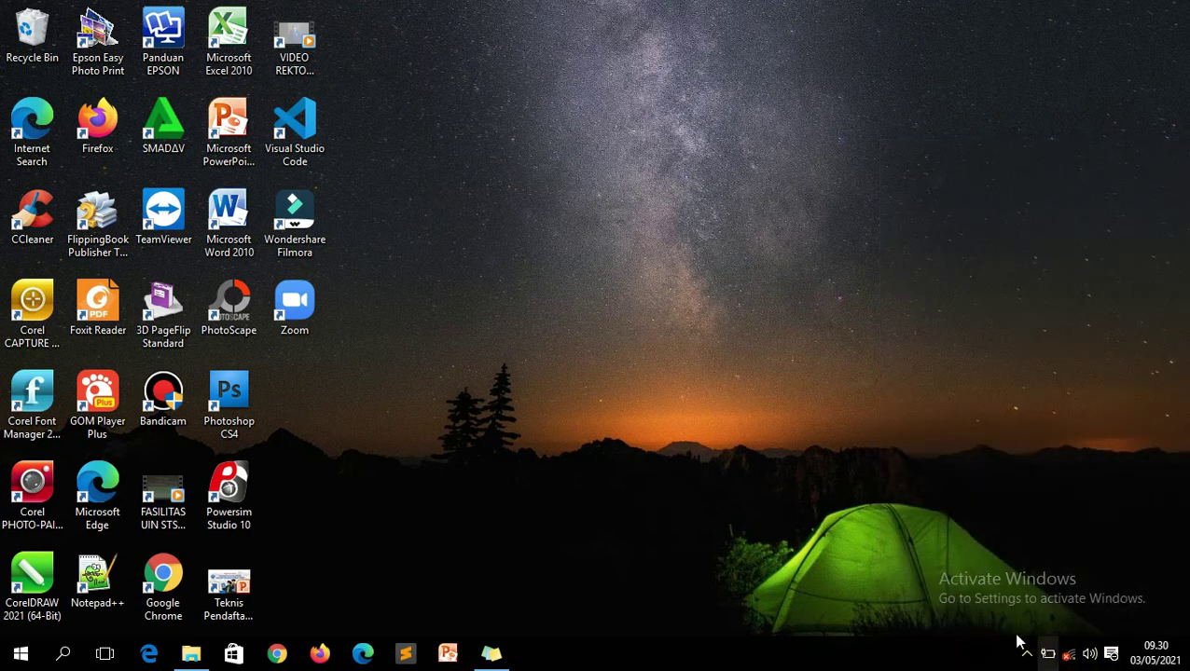
{"action": "left_click", "coordinate": [578, 21]}
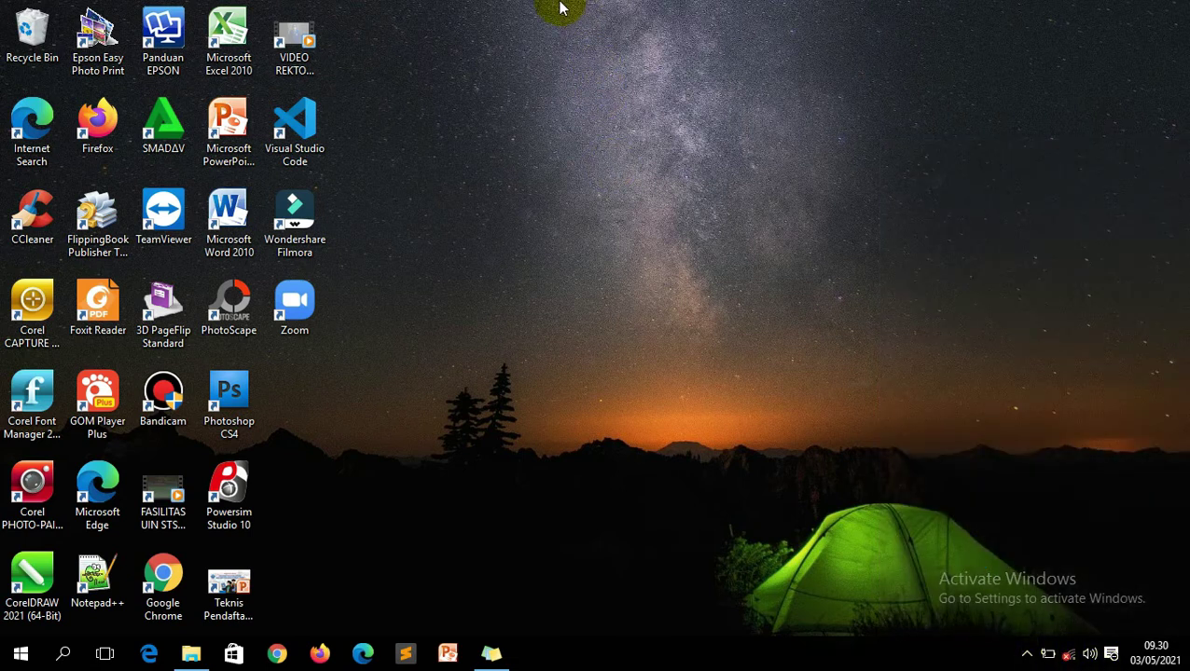
{"action": "left_click", "coordinate": [1026, 653]}
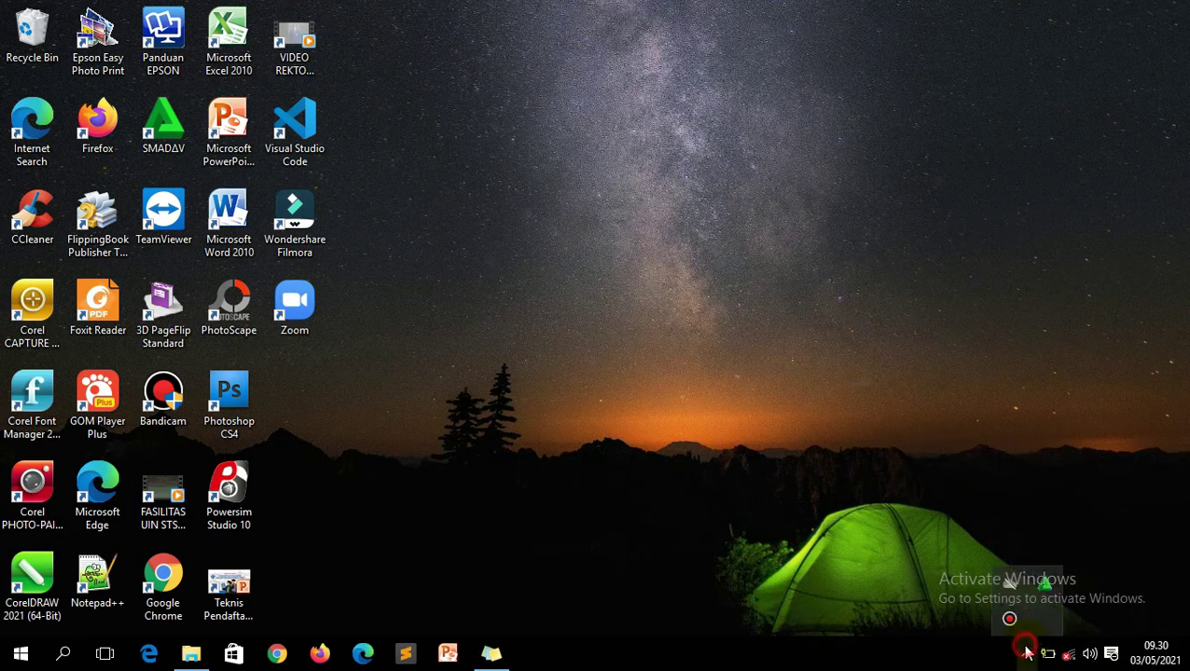
Disable Smadav protection until restart from its tray menu and dismiss the notification.
{"action": "left_click", "coordinate": [1045, 586]}
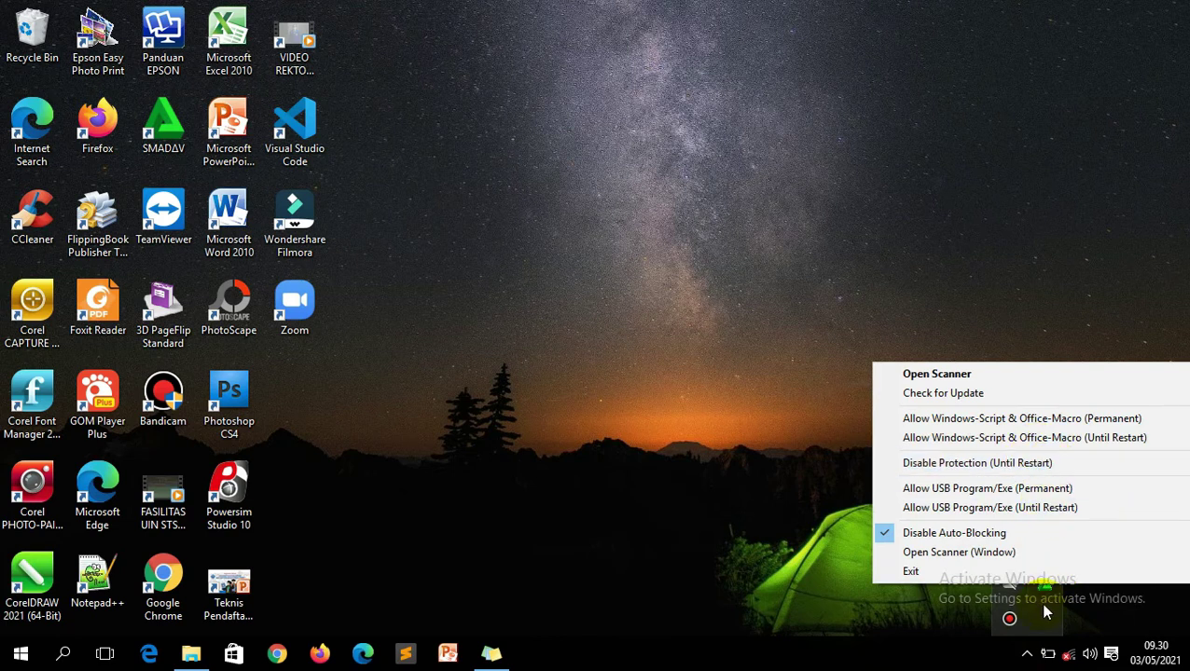
{"action": "left_click", "coordinate": [1047, 587]}
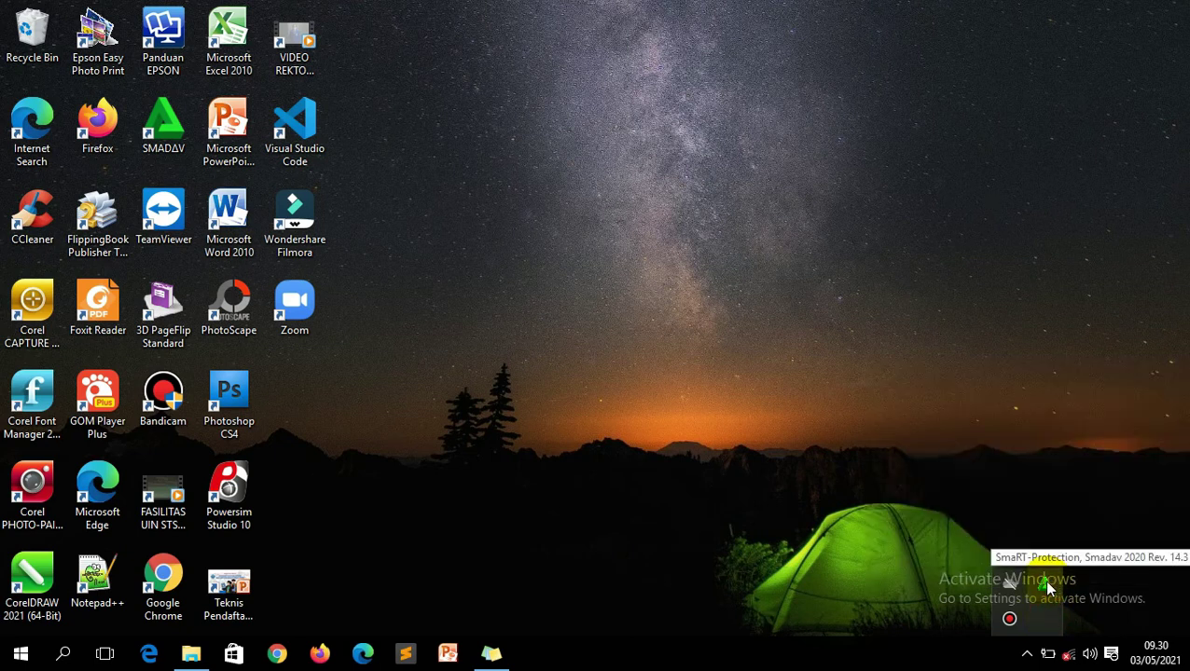
{"action": "right_click", "coordinate": [1046, 588]}
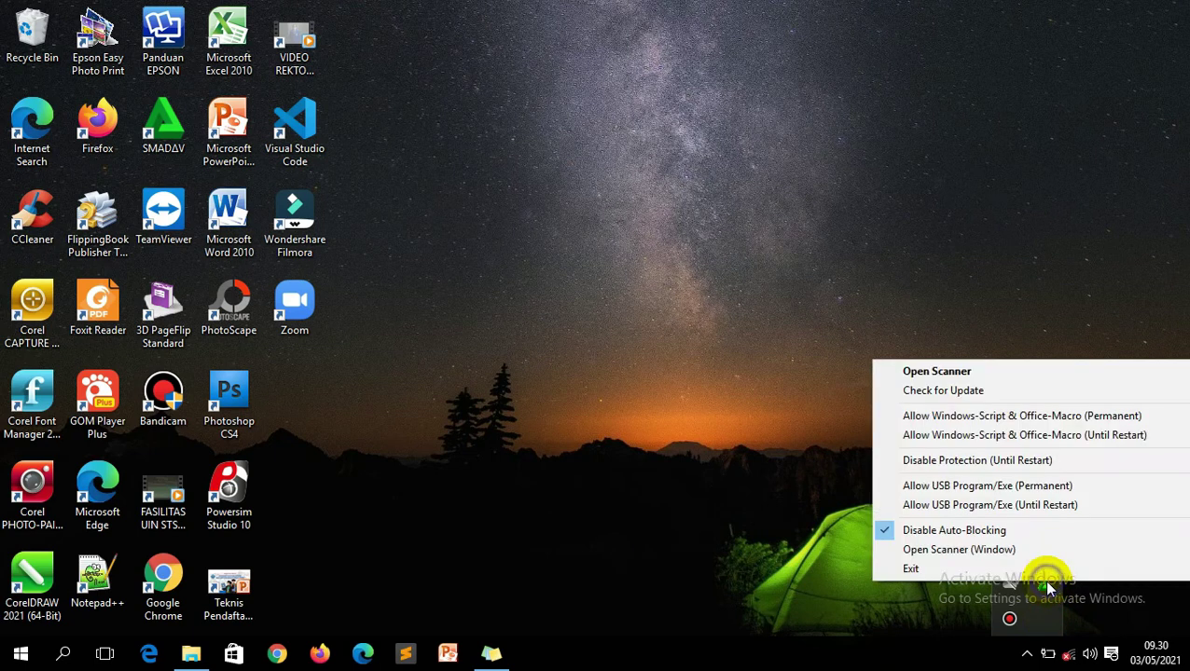
{"action": "left_click", "coordinate": [1075, 464]}
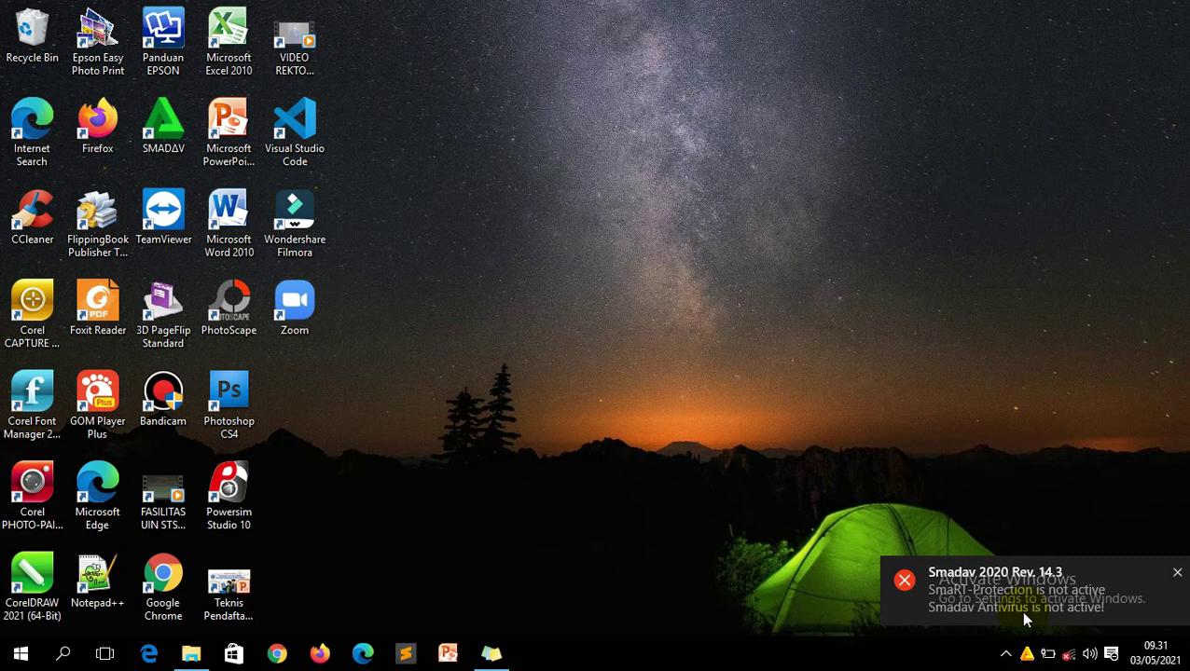
{"action": "left_click", "coordinate": [1176, 574]}
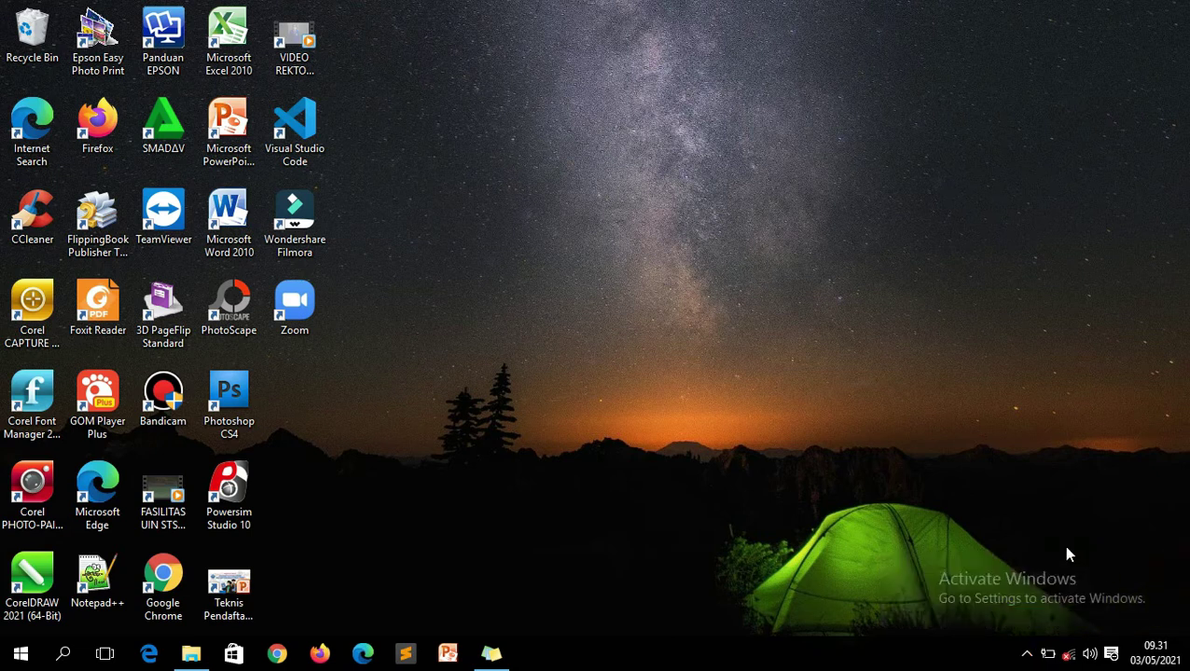
Rearrange the hidden notification-area icons and close the popup.
{"action": "left_click", "coordinate": [1026, 654]}
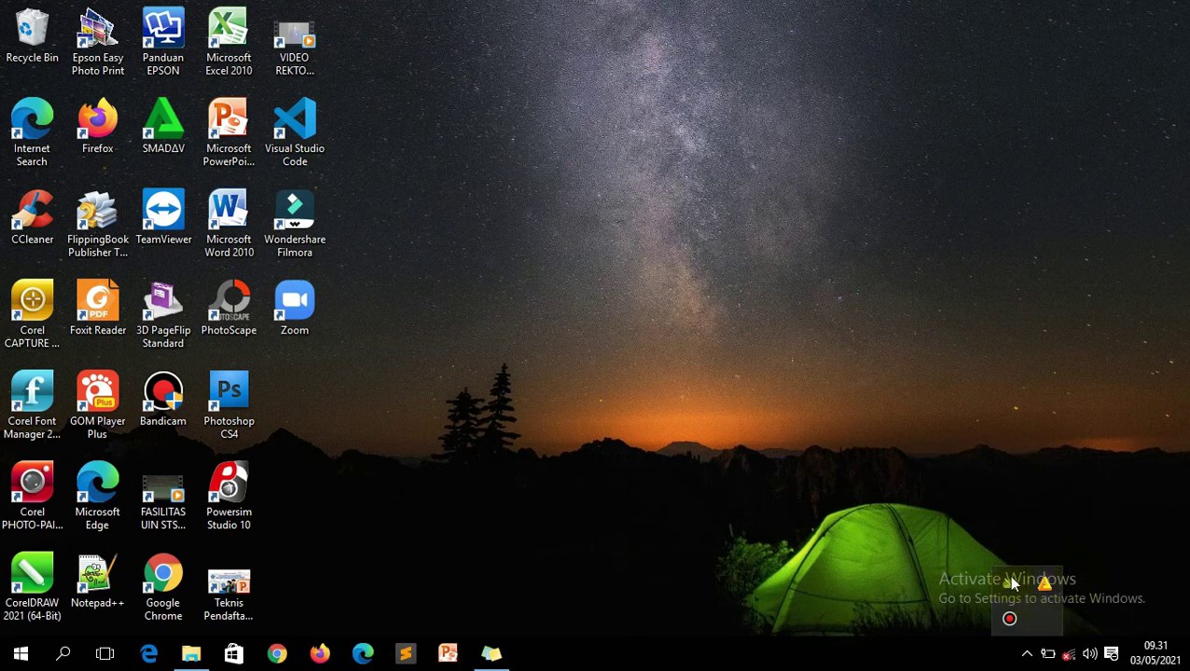
{"action": "left_click", "coordinate": [1027, 653]}
{"action": "left_click_drag", "start_coordinate": [1010, 583], "coordinate": [1044, 583]}
{"action": "left_click", "coordinate": [986, 523]}
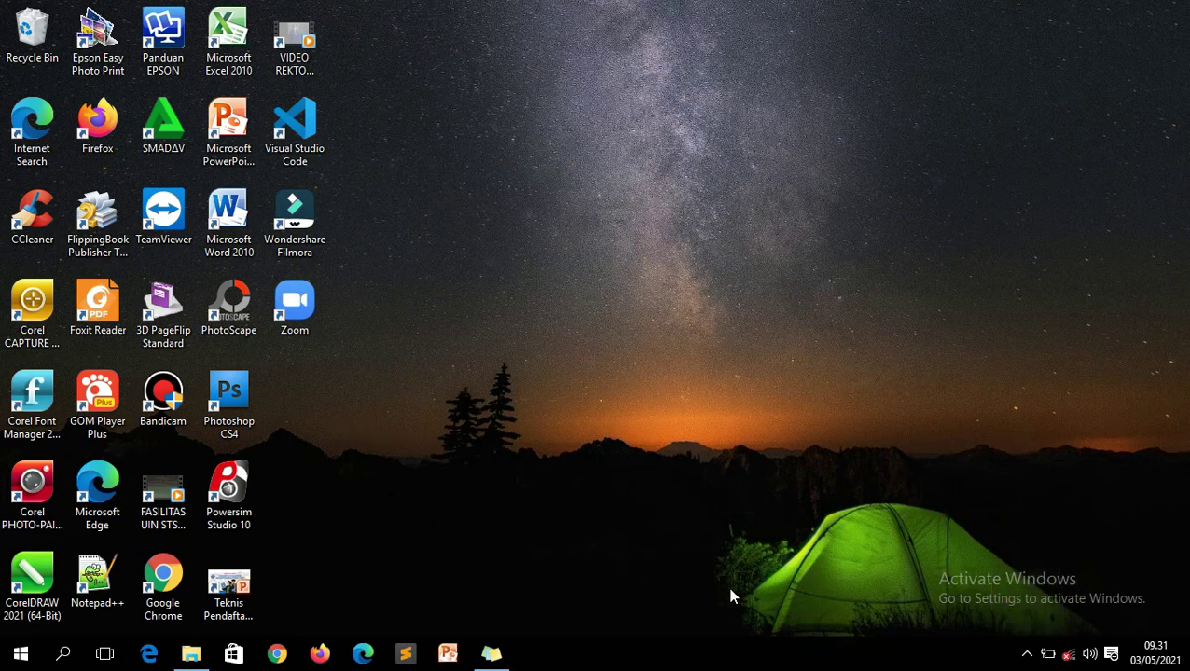
Open Control Panel from File Explorer's address-bar list and set View by to Small icons.
{"action": "key", "text": "super+e"}
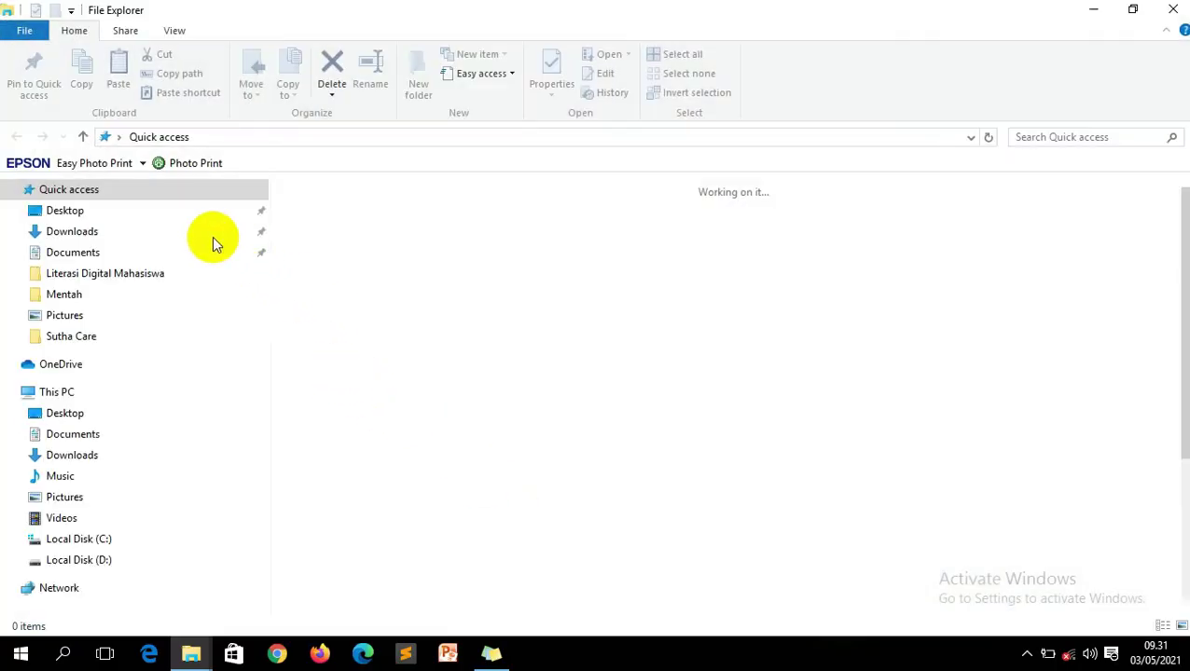
{"action": "left_click", "coordinate": [119, 137]}
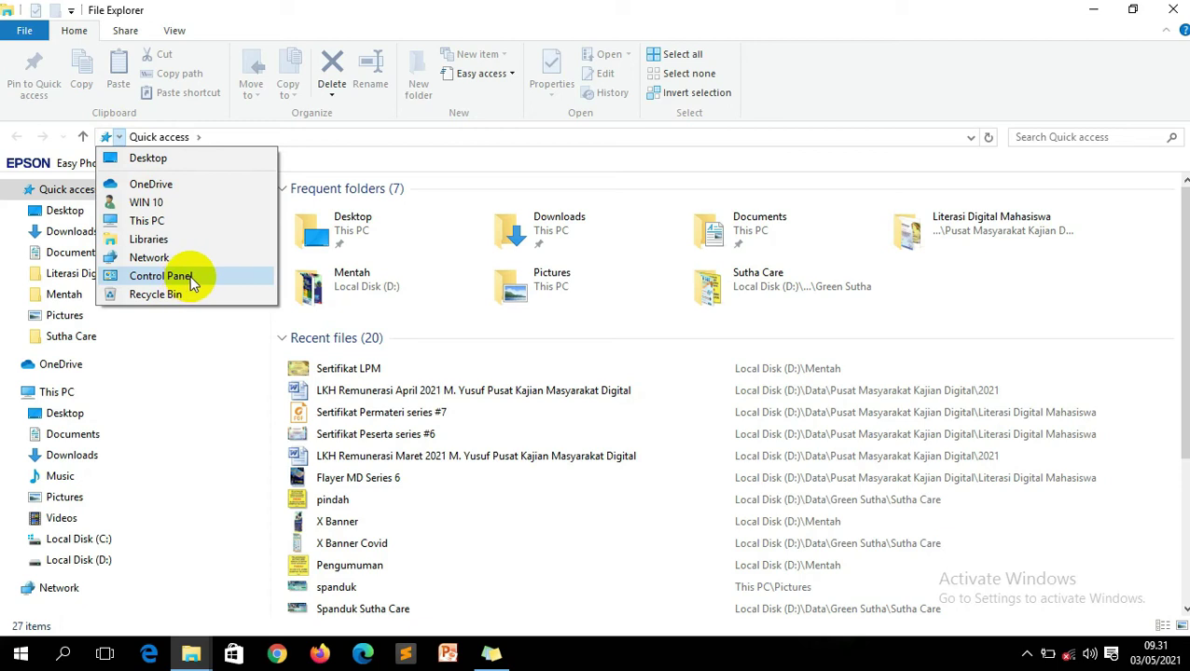
{"action": "left_click", "coordinate": [229, 8]}
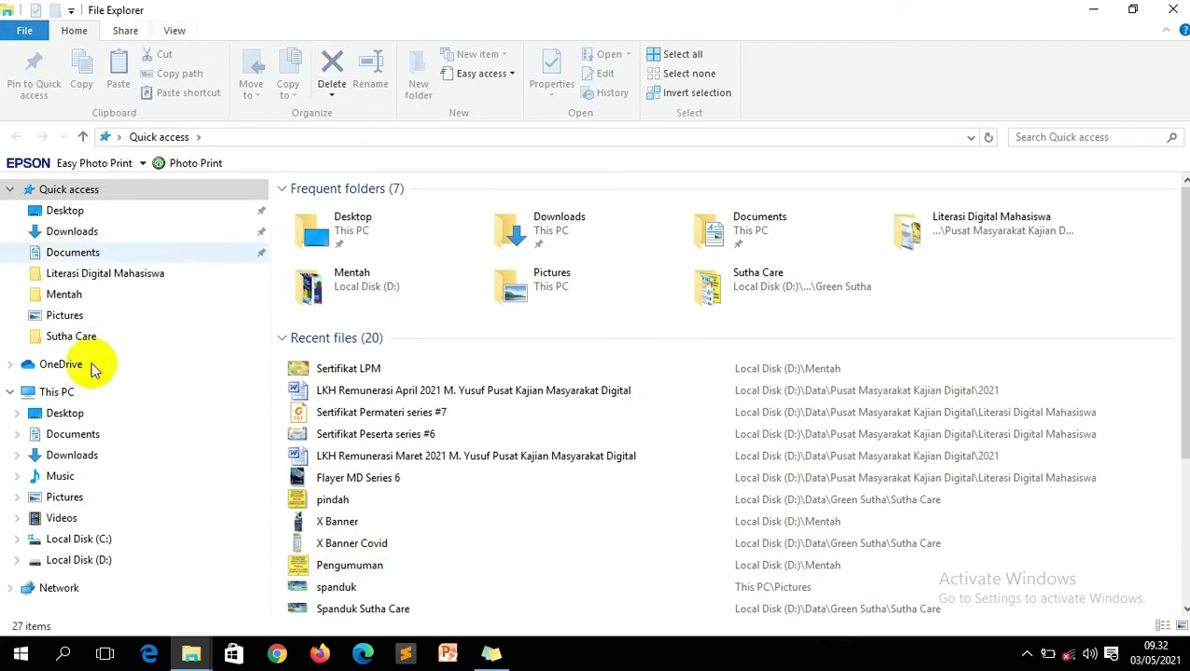
{"action": "left_click", "coordinate": [118, 137]}
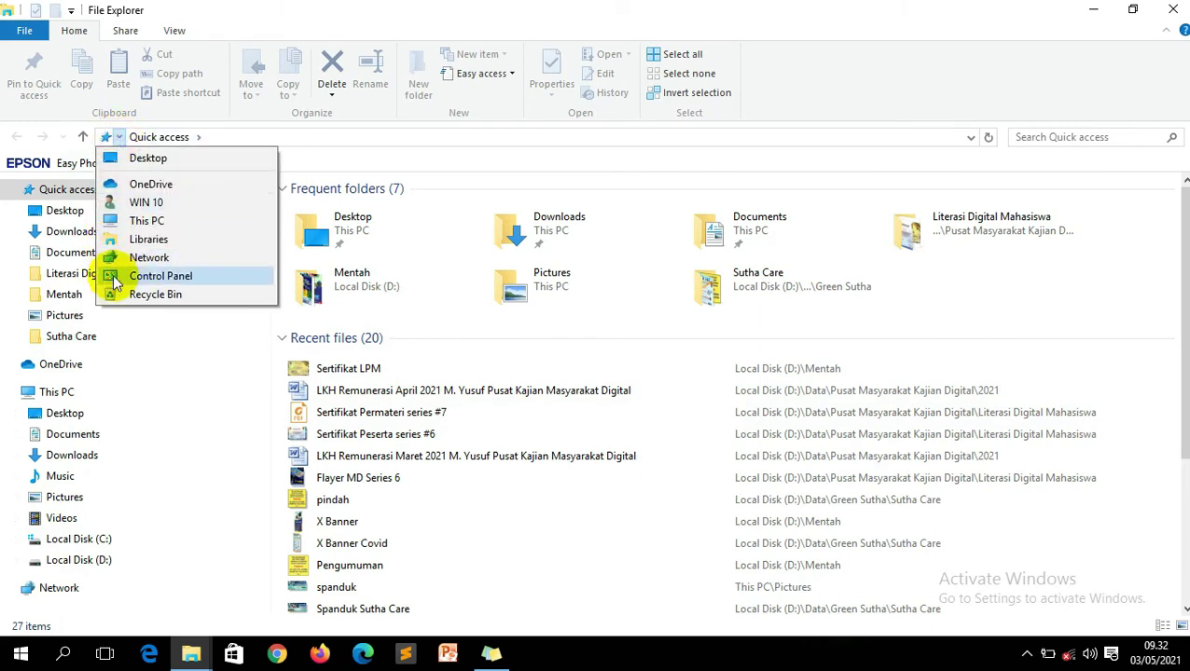
{"action": "left_click", "coordinate": [154, 276]}
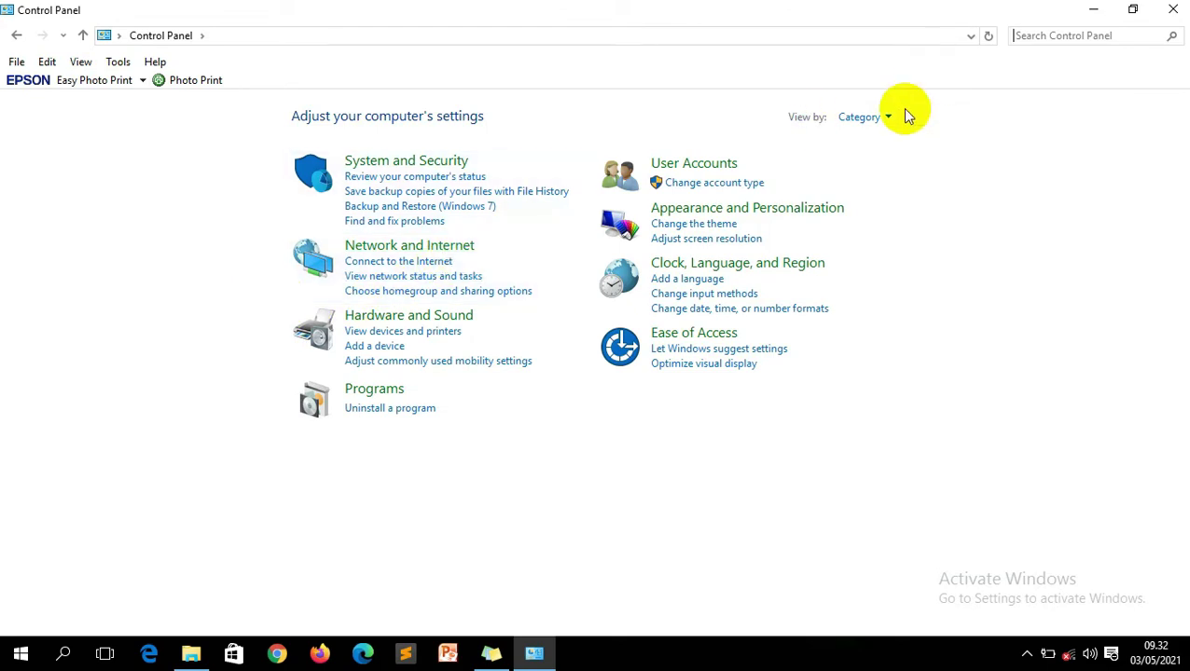
{"action": "left_click", "coordinate": [867, 116]}
{"action": "left_click", "coordinate": [895, 186]}
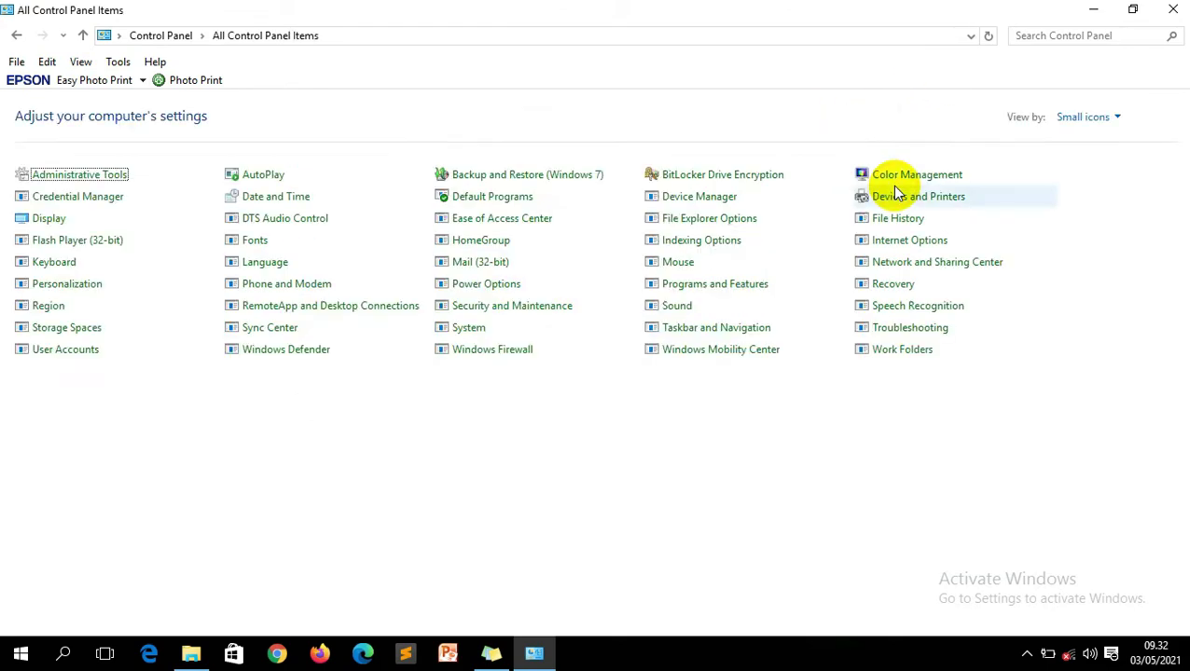
Turn off real-time protection in the Windows Defender settings.
{"action": "left_click", "coordinate": [307, 355]}
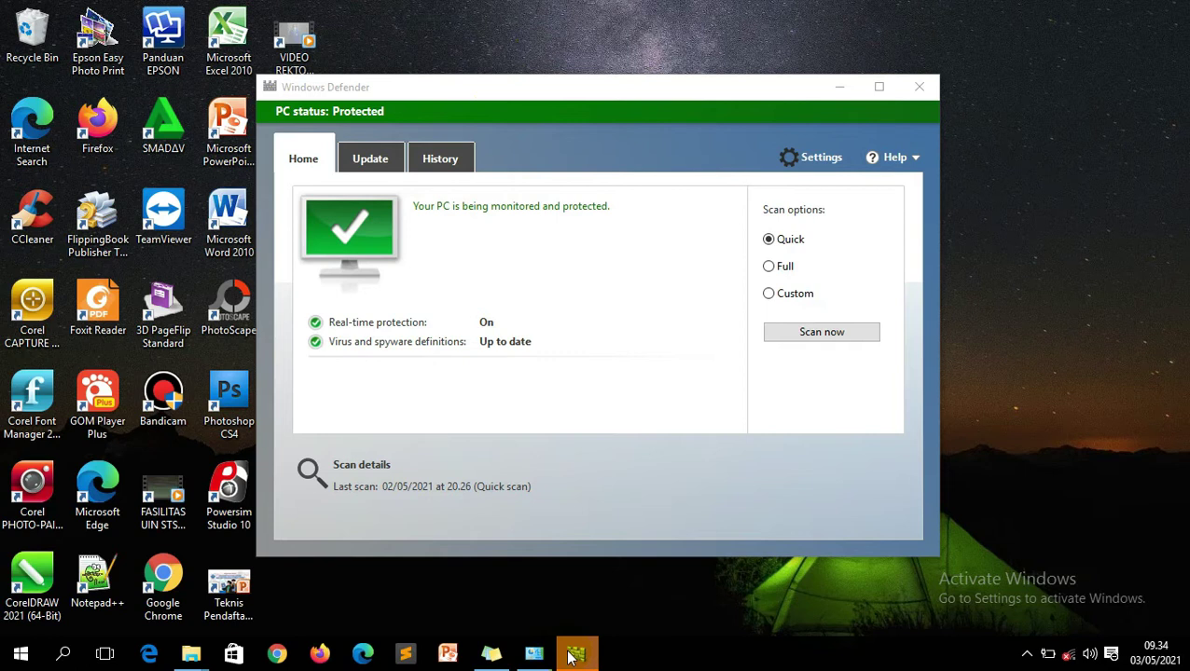
{"action": "left_click", "coordinate": [574, 655]}
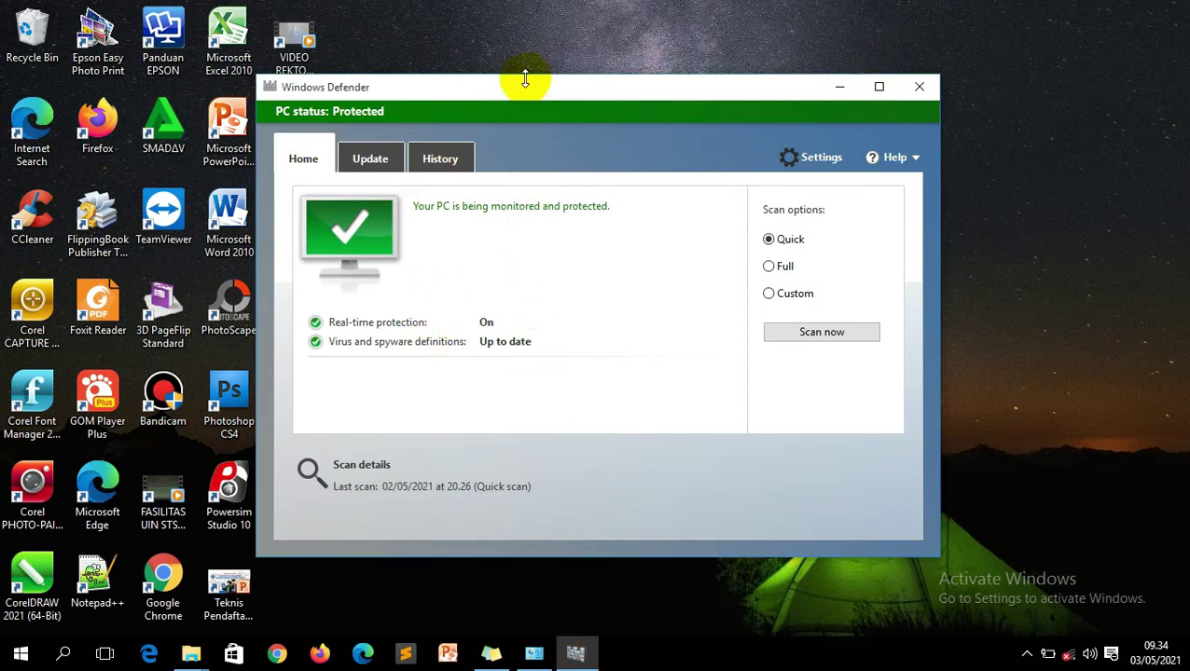
{"action": "left_click_drag", "start_coordinate": [510, 87], "coordinate": [625, 82]}
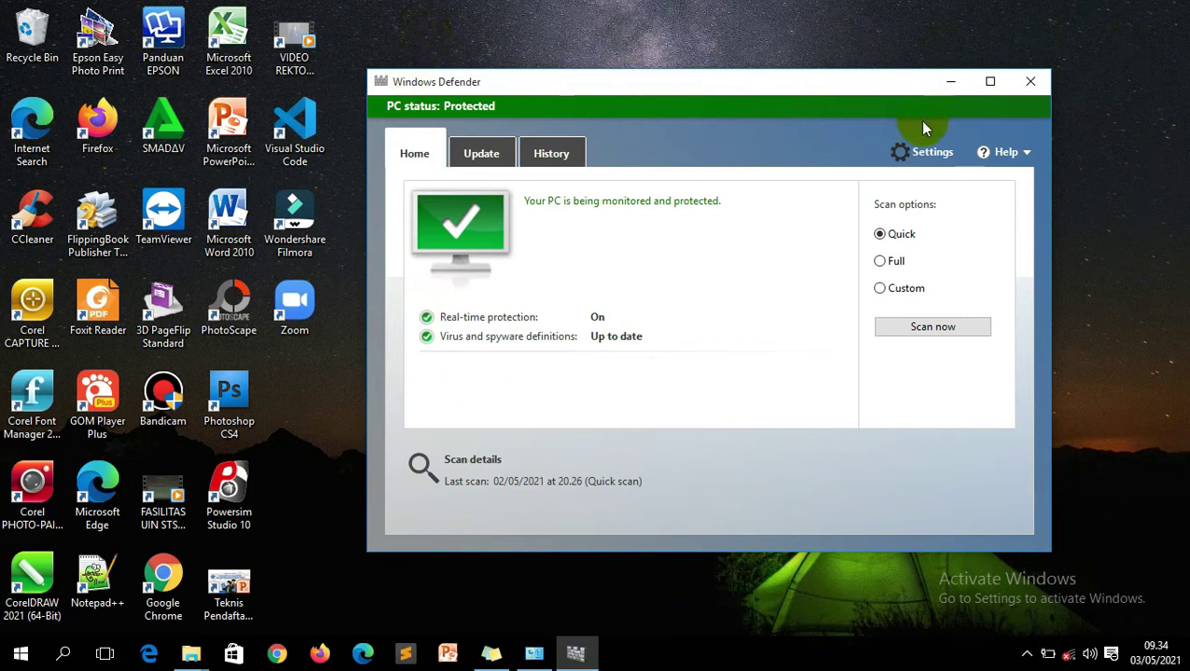
{"action": "left_click", "coordinate": [932, 155]}
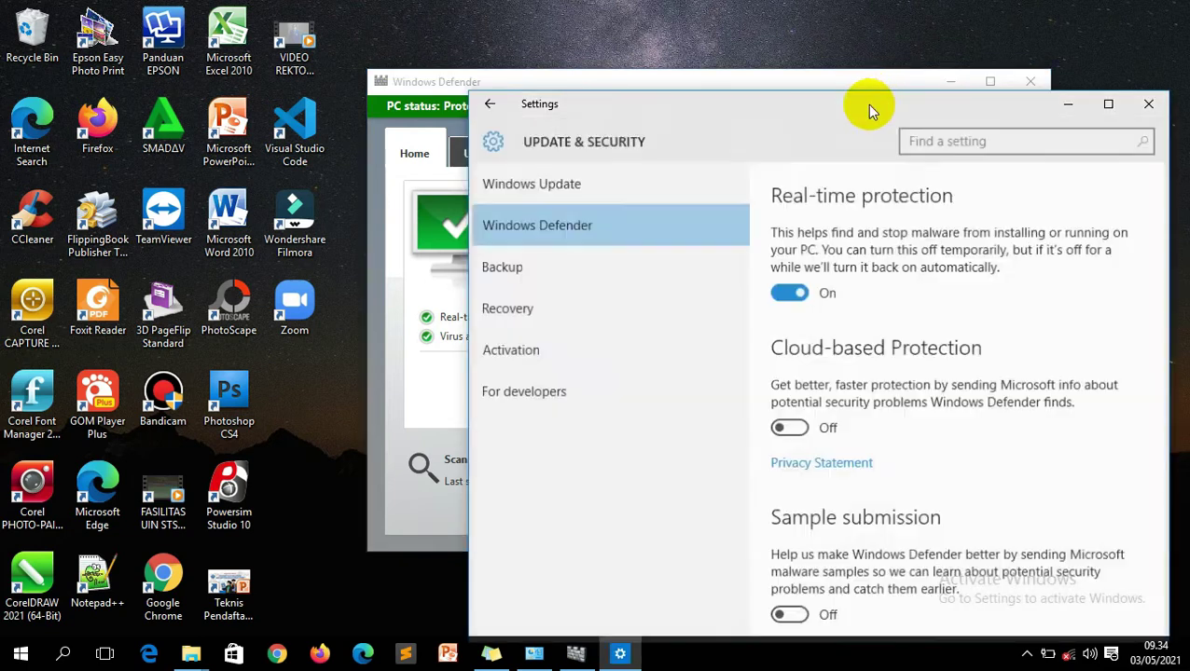
{"action": "left_click_drag", "start_coordinate": [867, 104], "coordinate": [434, 34]}
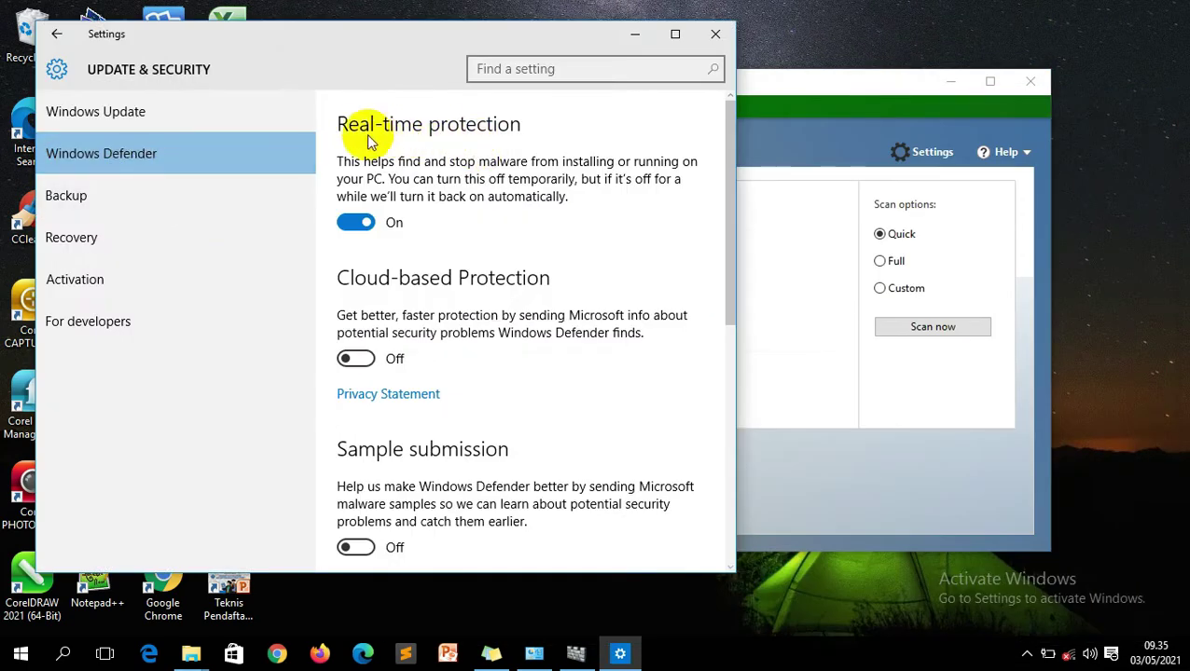
{"action": "left_click", "coordinate": [354, 224]}
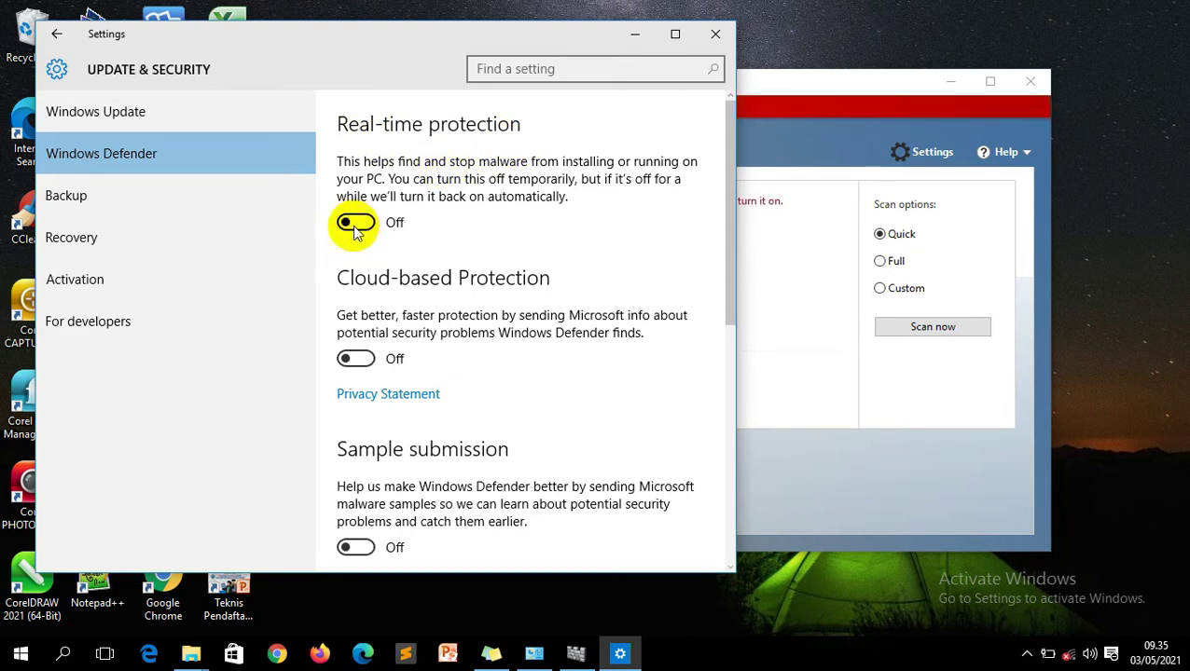
{"action": "left_click", "coordinate": [716, 34]}
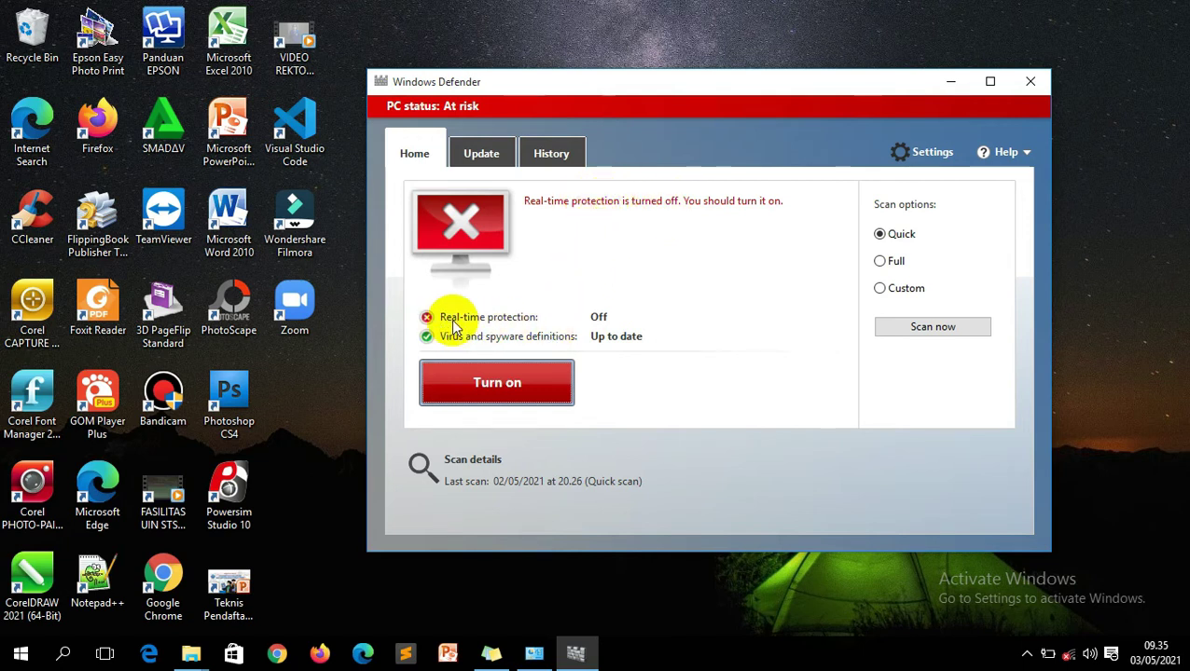
Close Windows Defender and refresh the desktop.
{"action": "mouse_move", "coordinate": [466, 317]}
{"action": "mouse_move", "coordinate": [602, 327]}
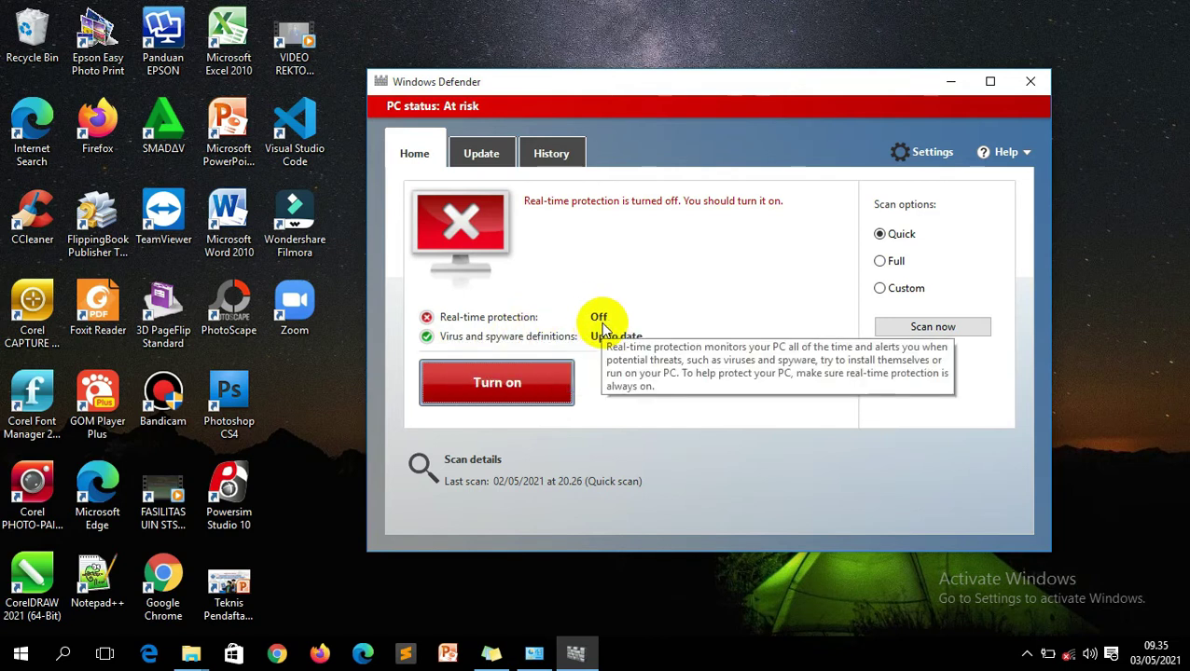
{"action": "left_click", "coordinate": [1031, 83]}
{"action": "right_click", "coordinate": [537, 147]}
{"action": "left_click", "coordinate": [546, 214]}
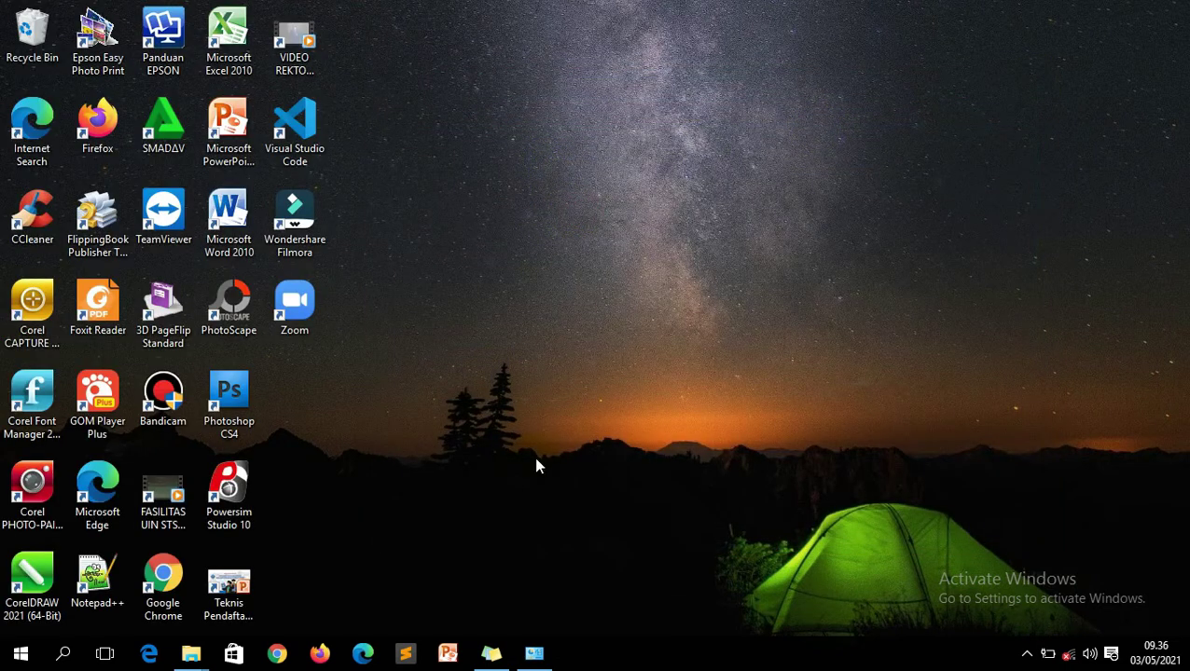
Switch to the CORELDRAW X5 folder window and select the CorelDRAWGraphicsSuiteX5Installer_EN_CNET file.
{"action": "left_click", "coordinate": [1027, 655]}
{"action": "left_click", "coordinate": [190, 653]}
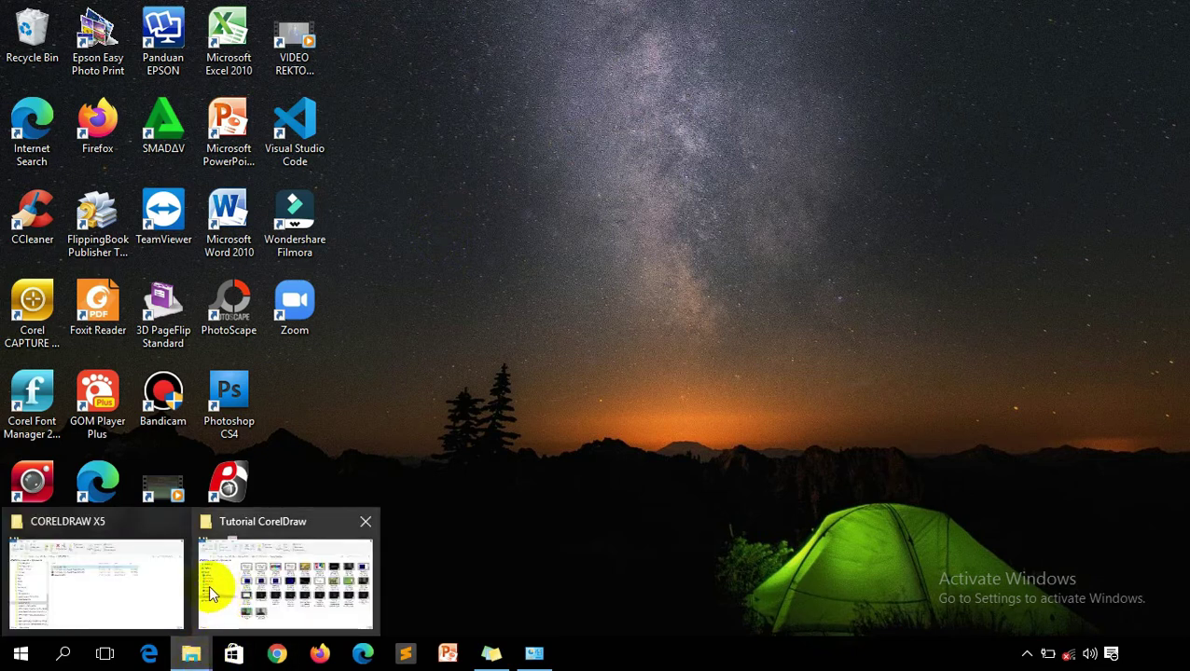
{"action": "left_click", "coordinate": [165, 580]}
{"action": "left_click", "coordinate": [375, 369]}
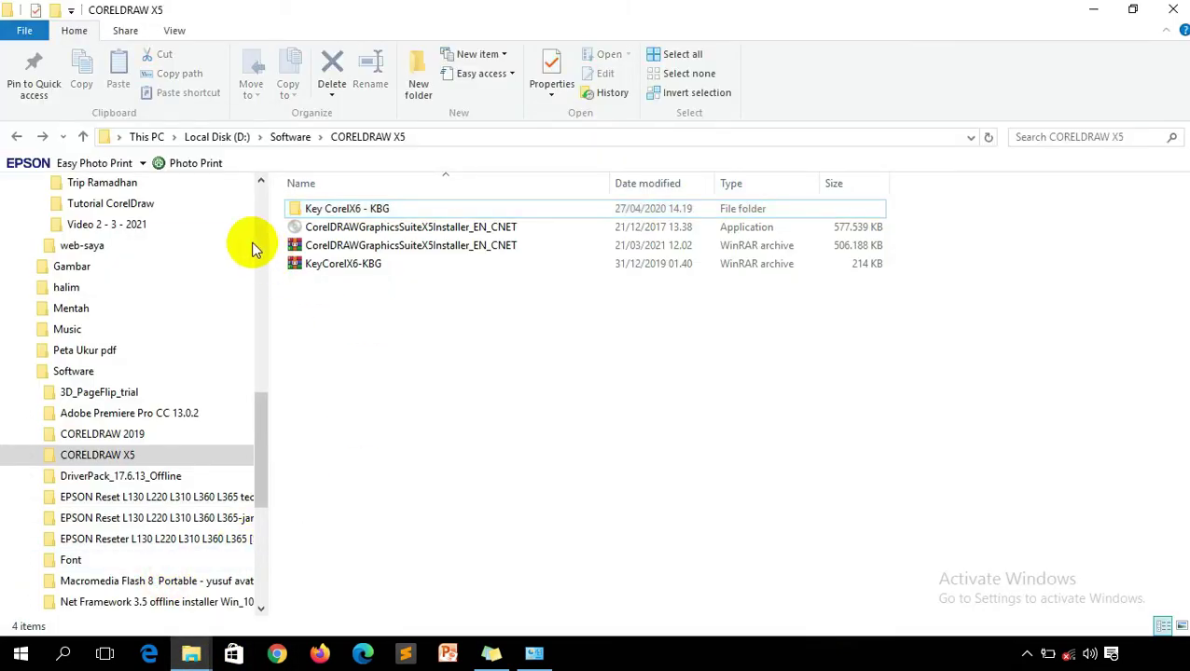
{"action": "left_click", "coordinate": [348, 231]}
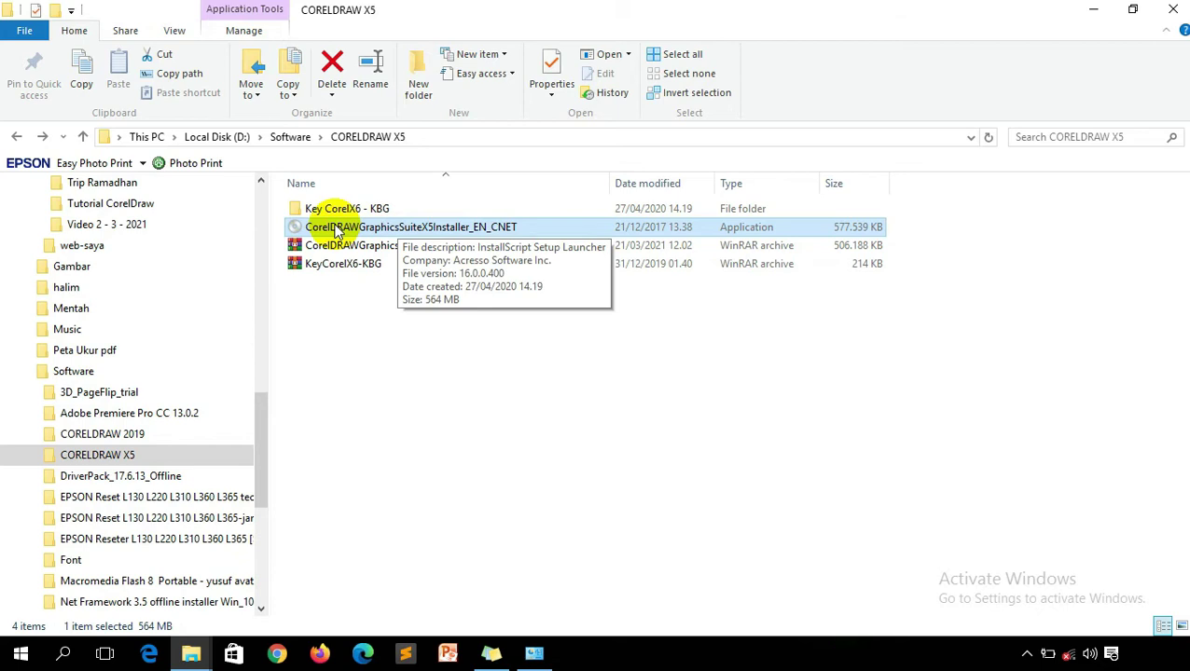
Run the CorelDRAW X5 installer as administrator and tick 'I accept the terms in the license agreement'.
{"action": "right_click", "coordinate": [334, 230]}
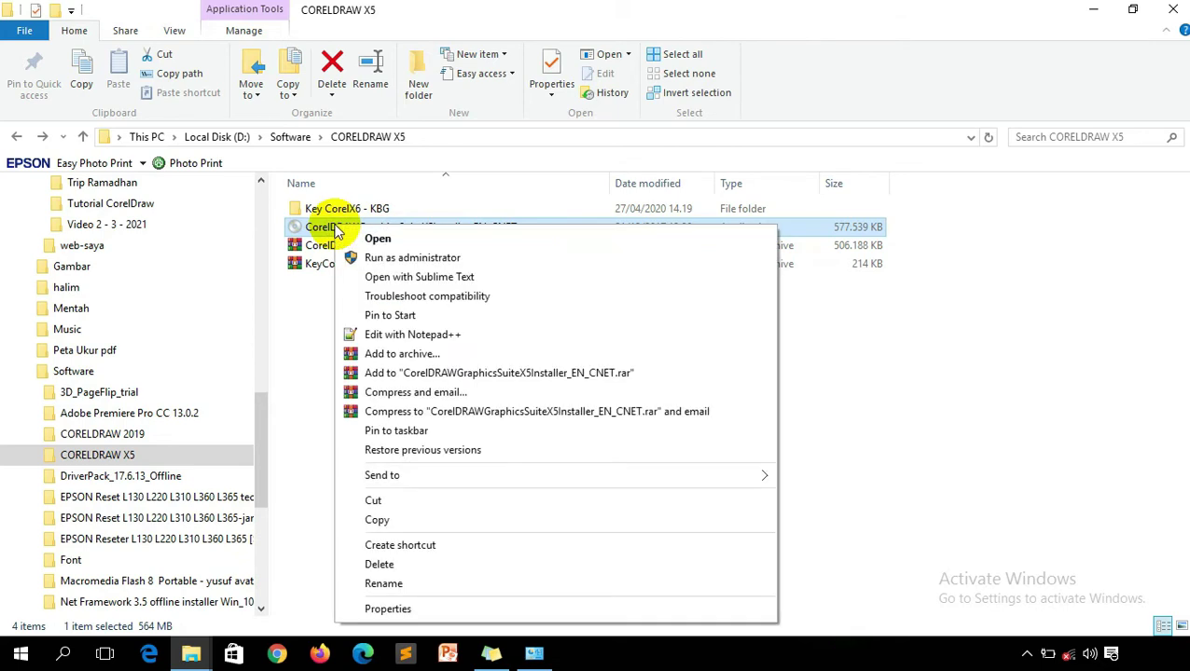
{"action": "left_click", "coordinate": [435, 264]}
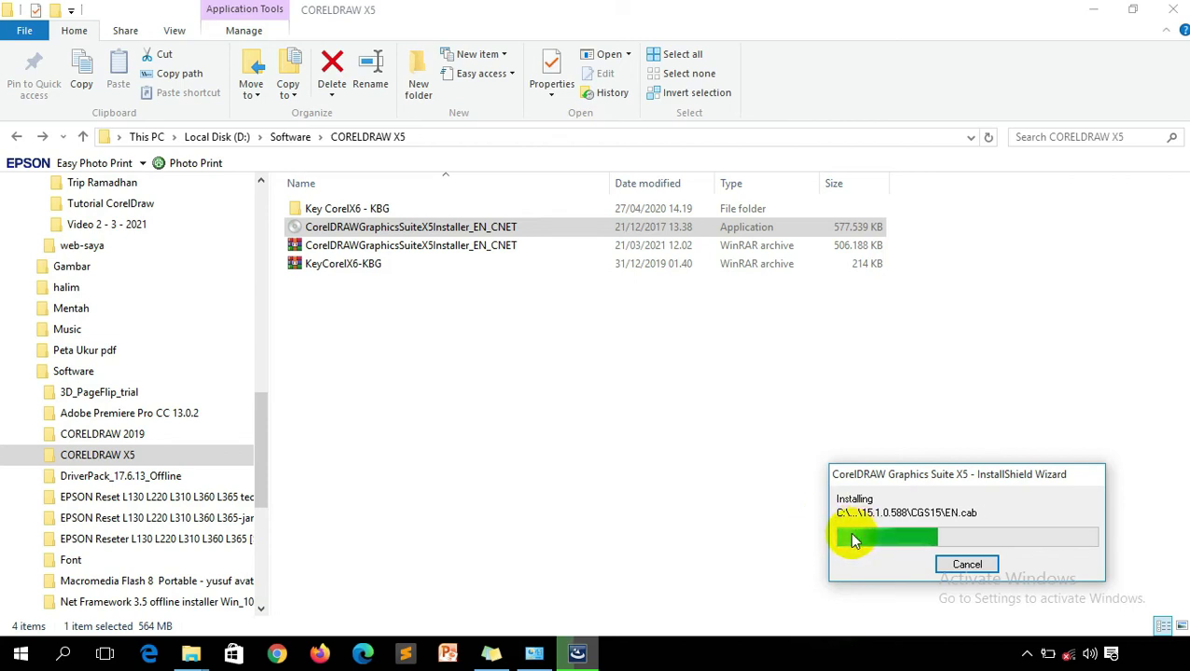
{"action": "left_click", "coordinate": [364, 233]}
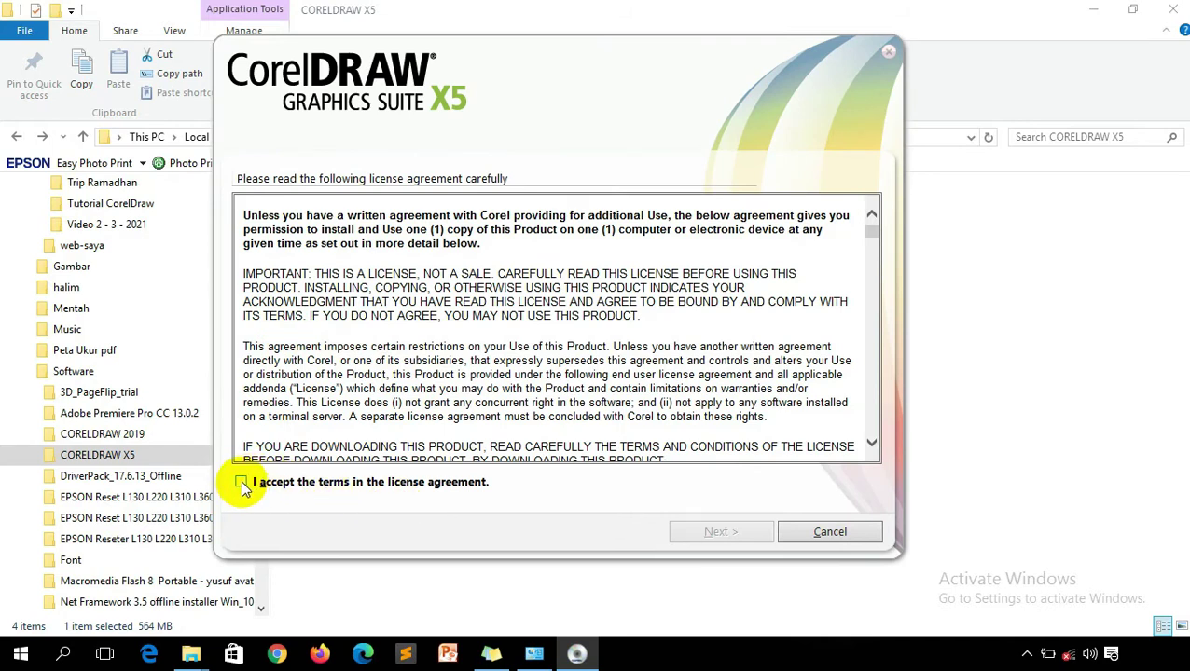
{"action": "left_click", "coordinate": [242, 483]}
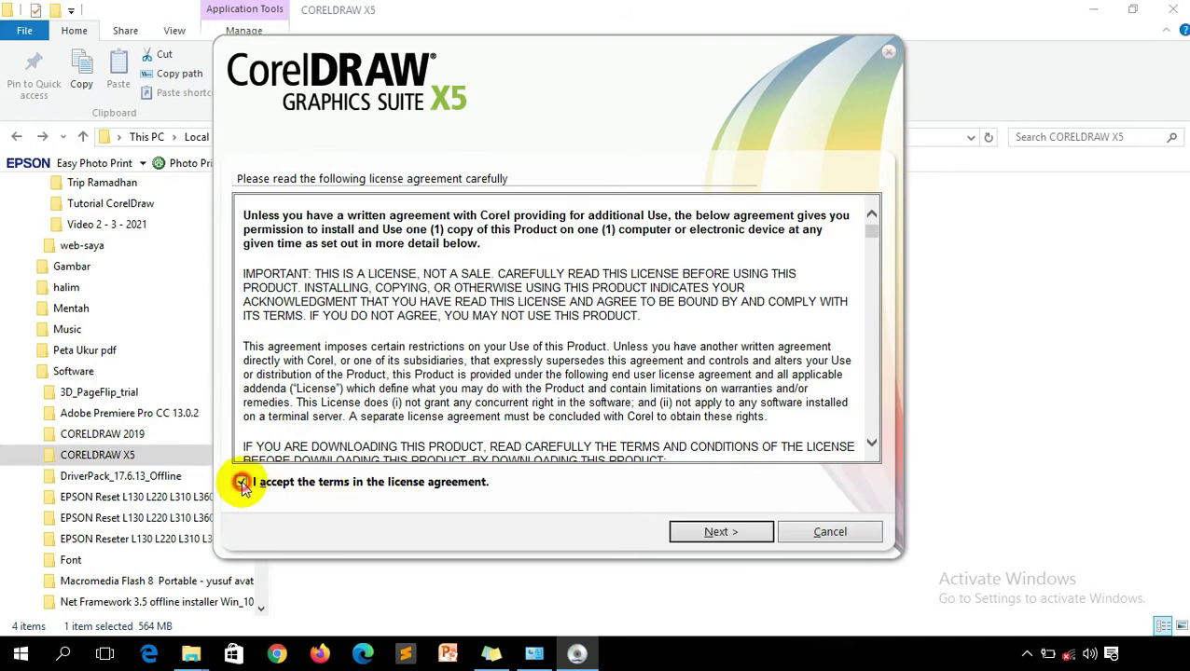
Advance to the information page, choose 'I have a serial number' and focus the Serial Number field.
{"action": "left_click", "coordinate": [734, 528]}
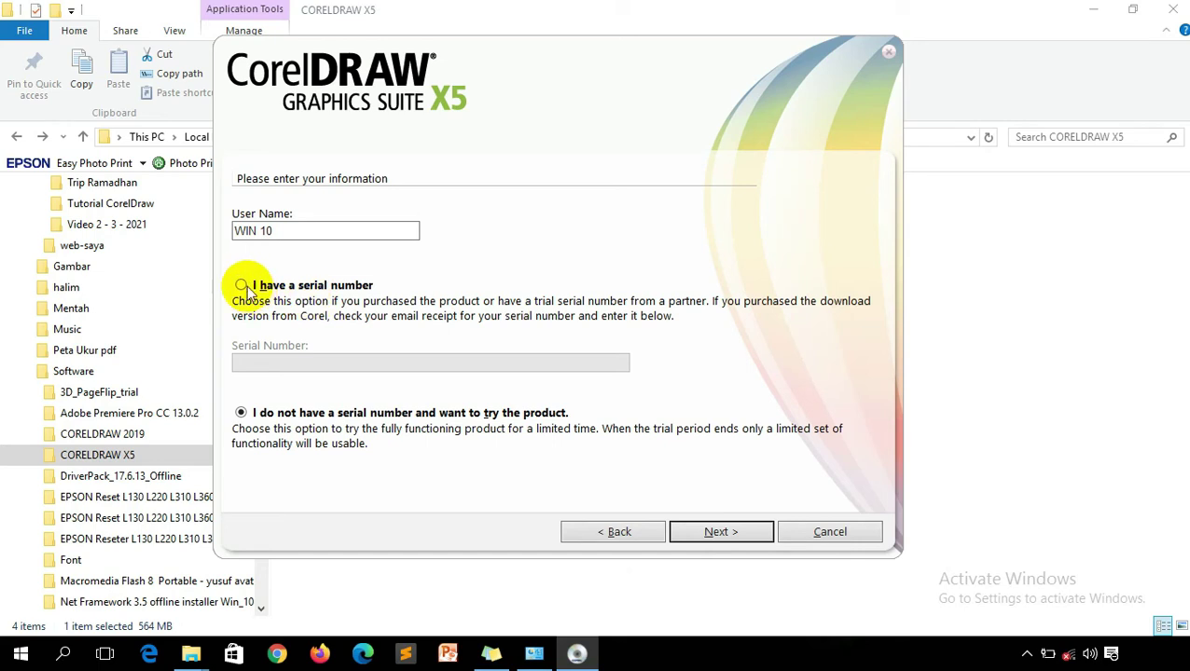
{"action": "left_click", "coordinate": [241, 287]}
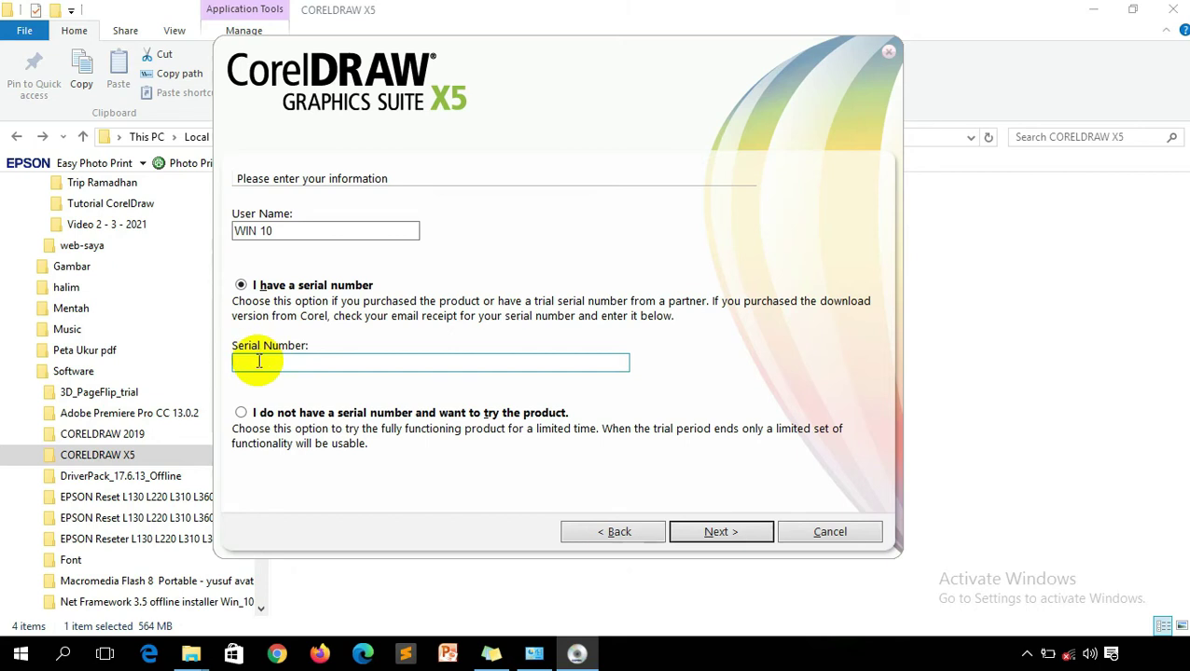
{"action": "left_click", "coordinate": [259, 361]}
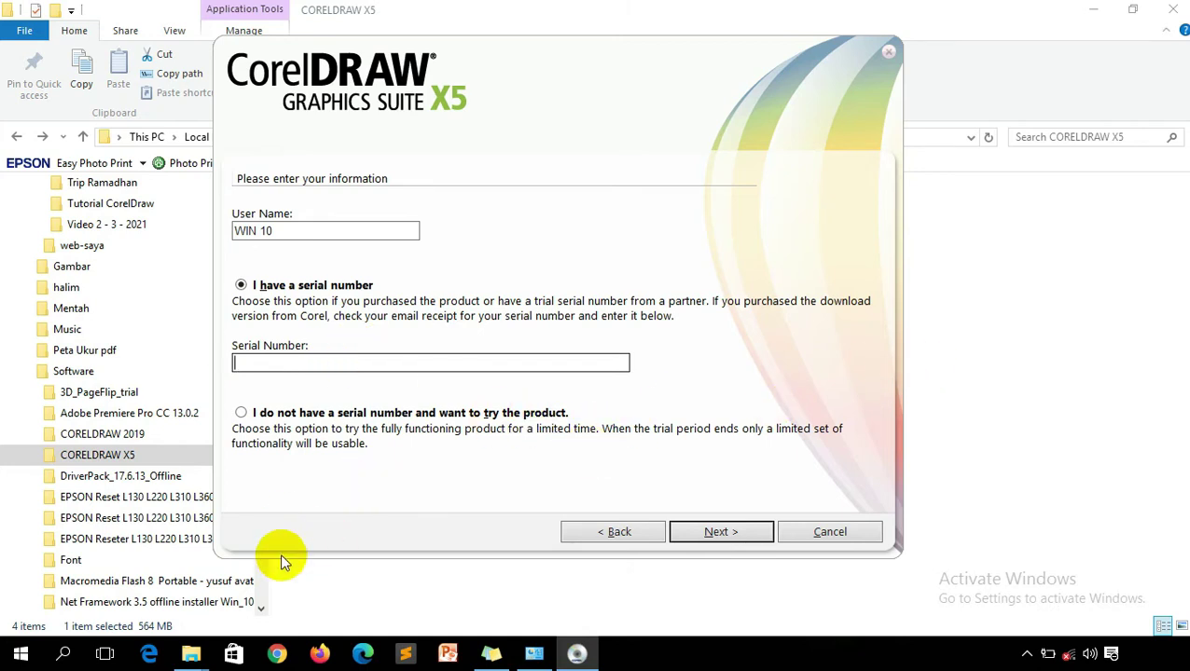
{"action": "mouse_move", "coordinate": [190, 653]}
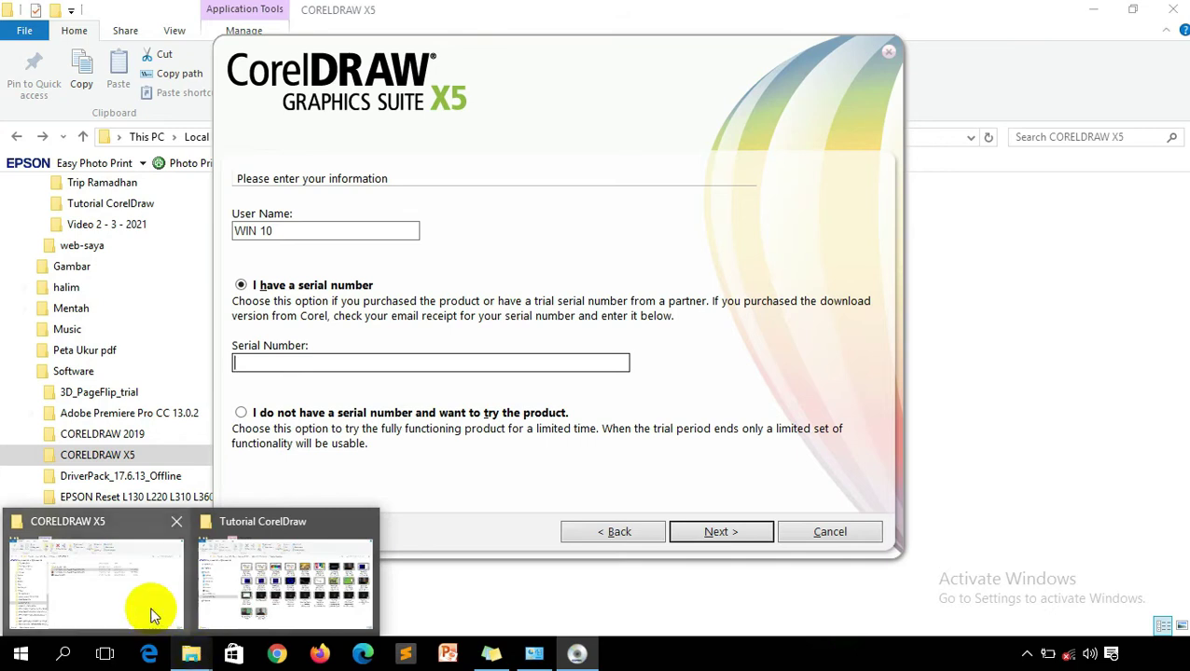
{"action": "left_click", "coordinate": [154, 615]}
Open the Key Generator CorelX6 - KBG archive and launch keygen.exe from it.
{"action": "double_click", "coordinate": [378, 209]}
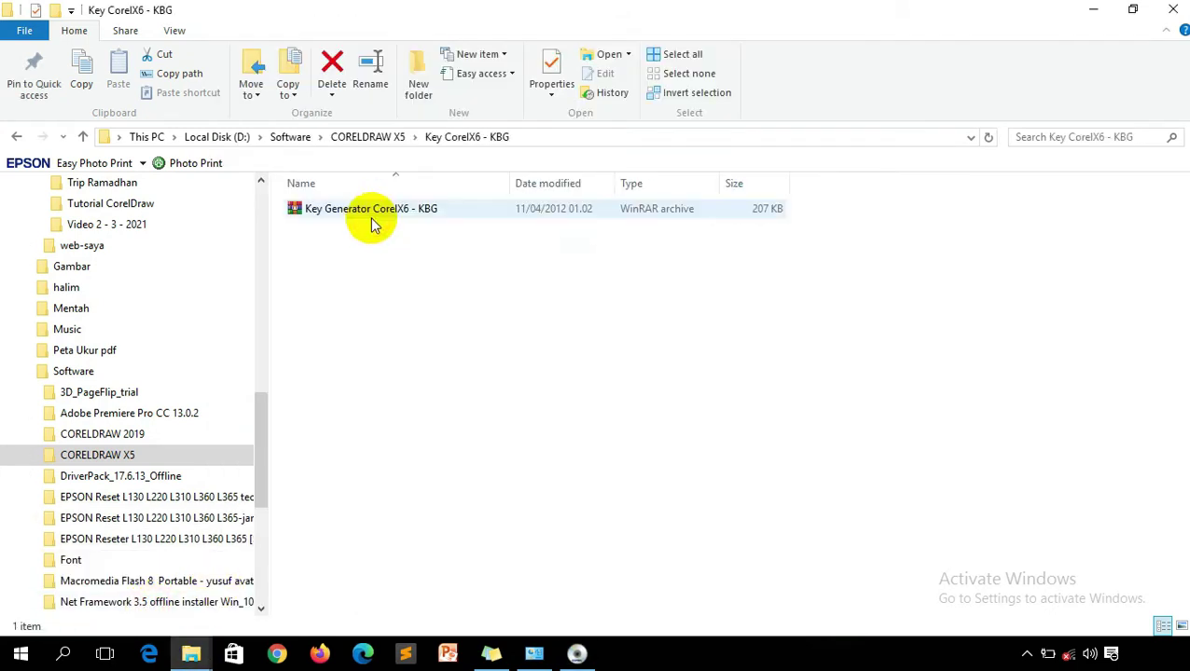
{"action": "double_click", "coordinate": [361, 209]}
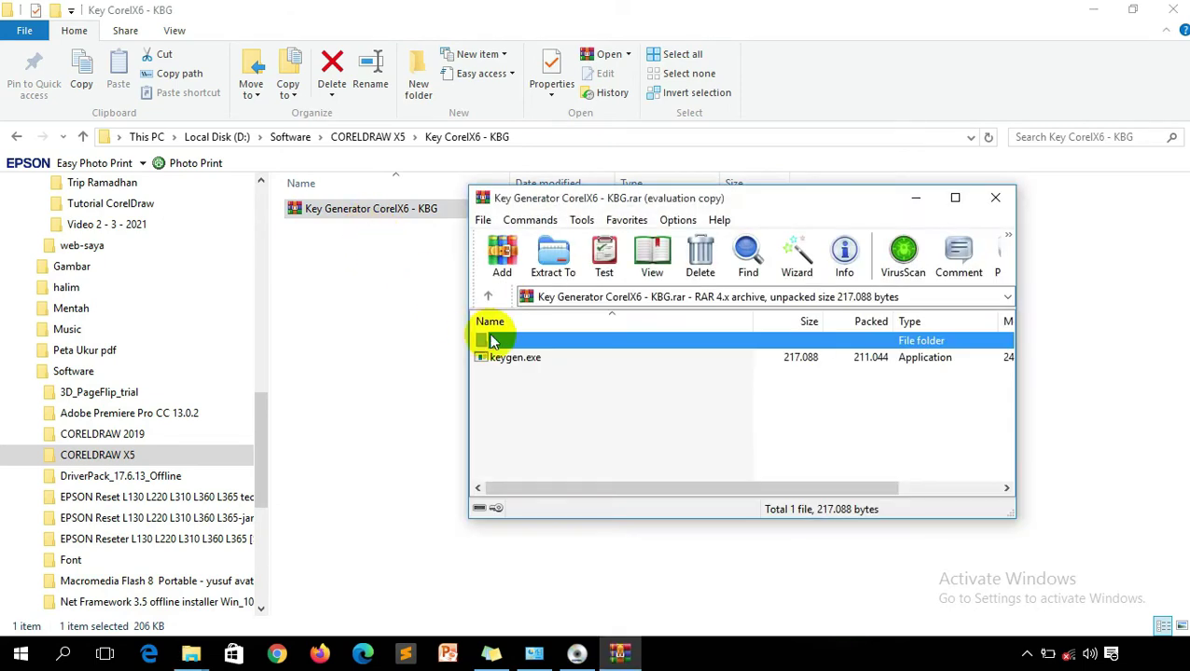
{"action": "left_click", "coordinate": [689, 349]}
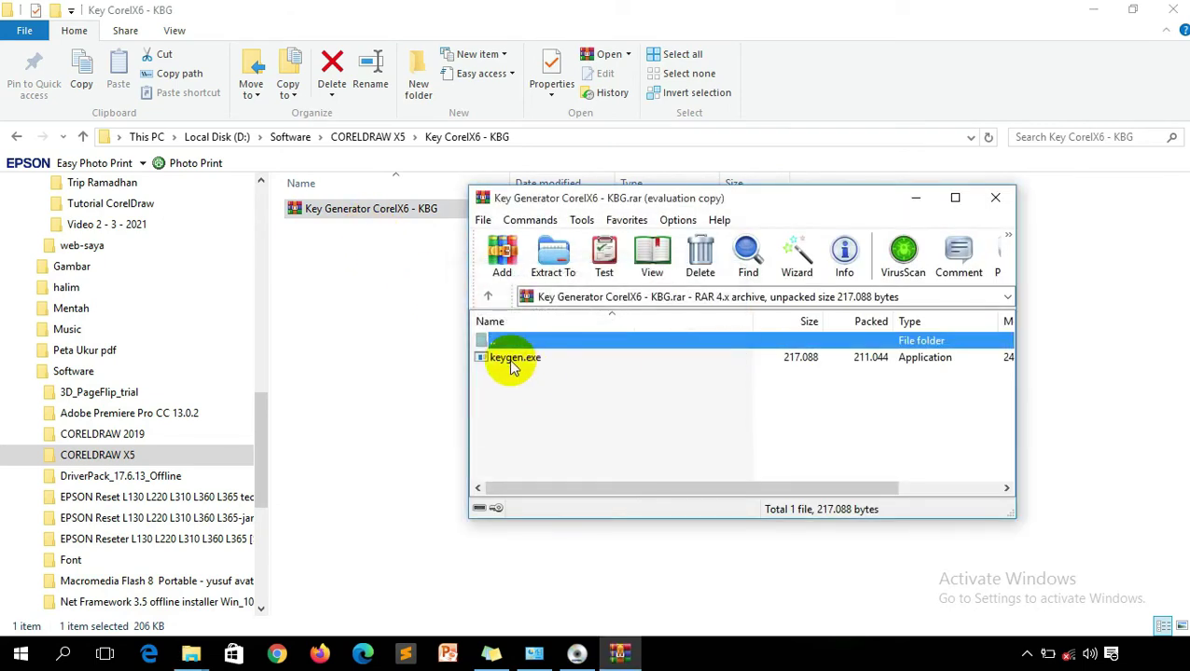
{"action": "double_click", "coordinate": [513, 358]}
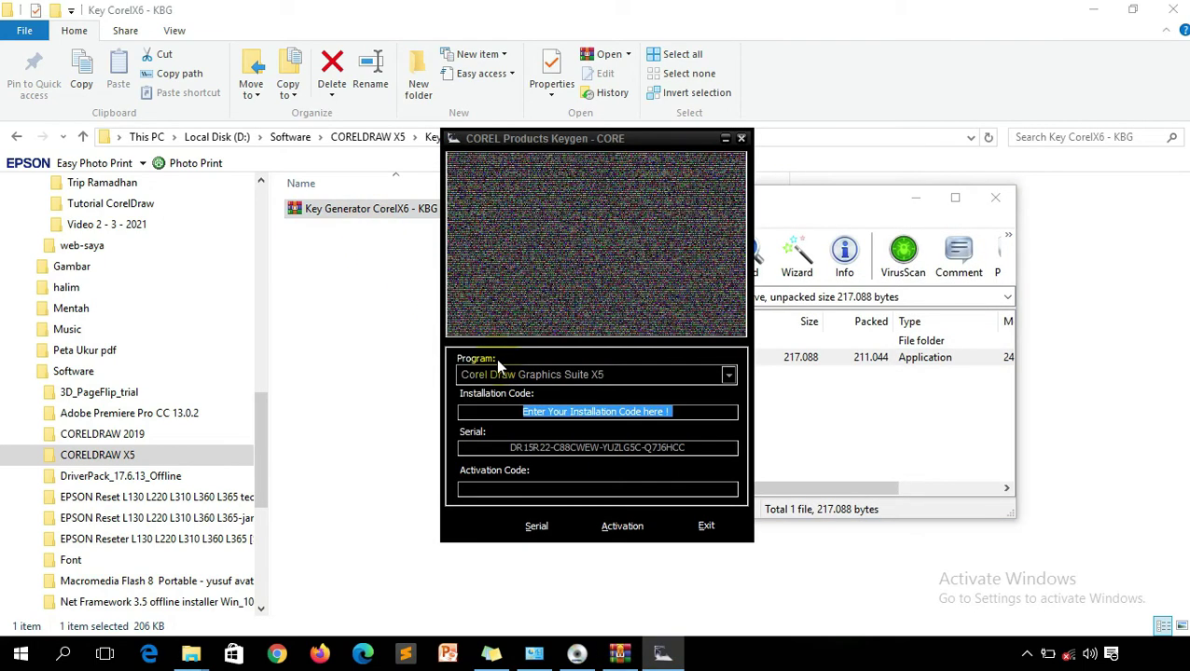
{"action": "left_click_drag", "start_coordinate": [600, 137], "coordinate": [299, 129]}
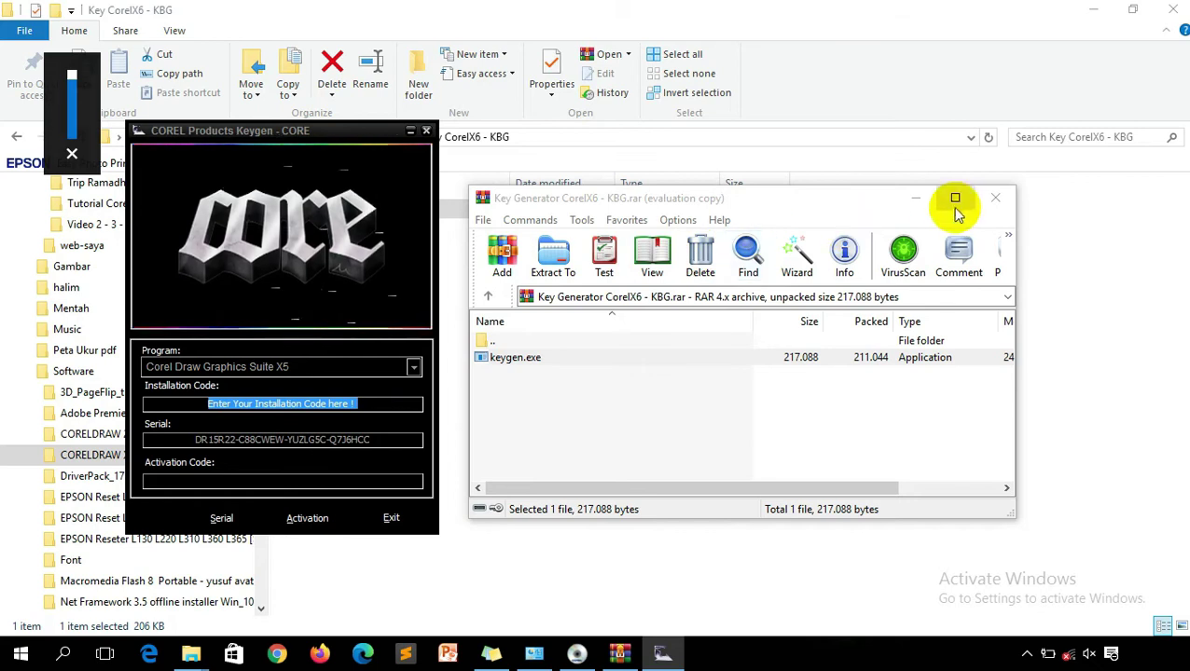
{"action": "left_click", "coordinate": [915, 199]}
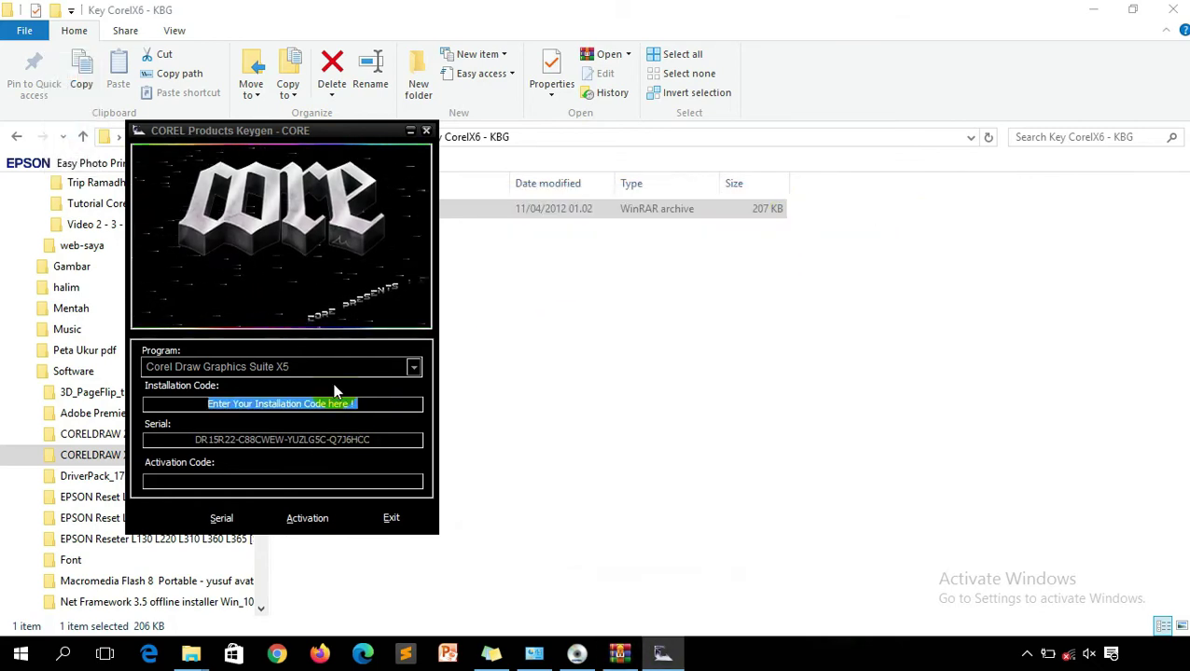
Generate a Corel Draw Graphics Suite X5 serial in the keygen and copy it.
{"action": "left_click", "coordinate": [166, 437]}
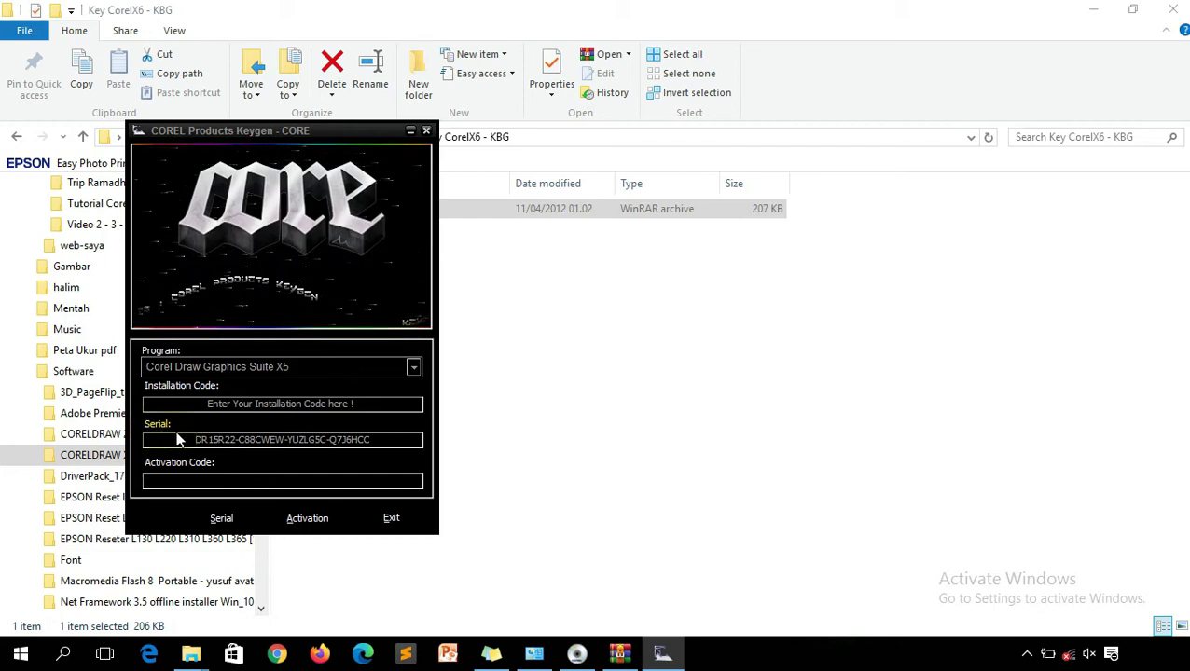
{"action": "left_click_drag", "start_coordinate": [178, 441], "coordinate": [393, 427]}
{"action": "left_click", "coordinate": [221, 442]}
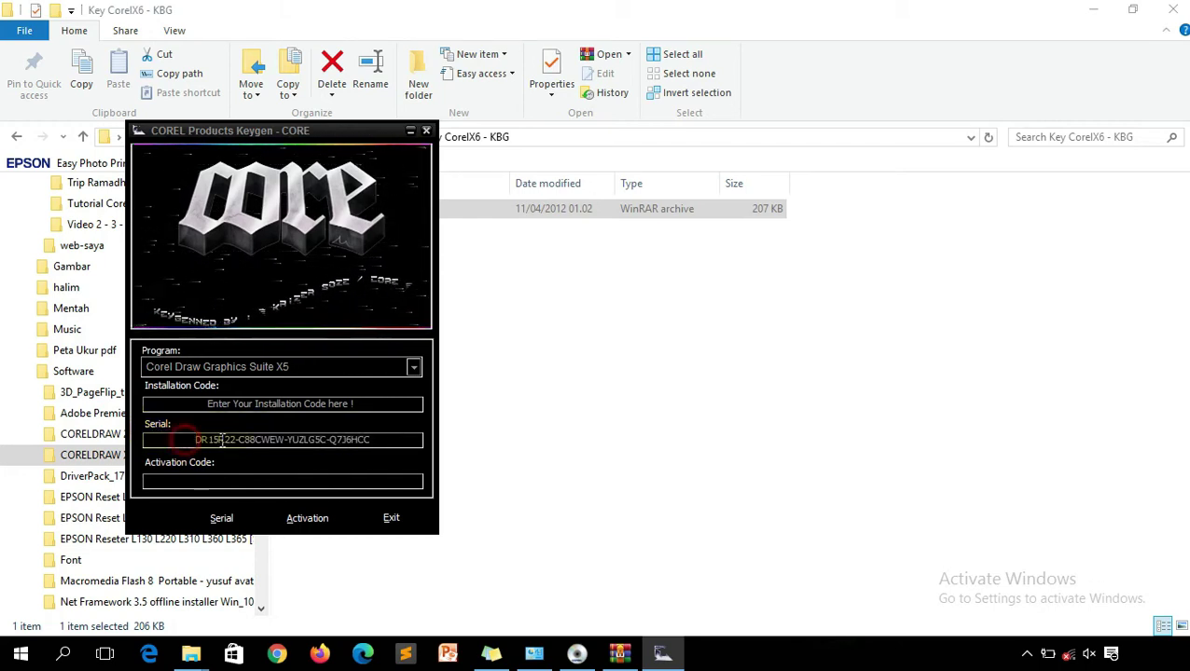
{"action": "double_click", "coordinate": [221, 442]}
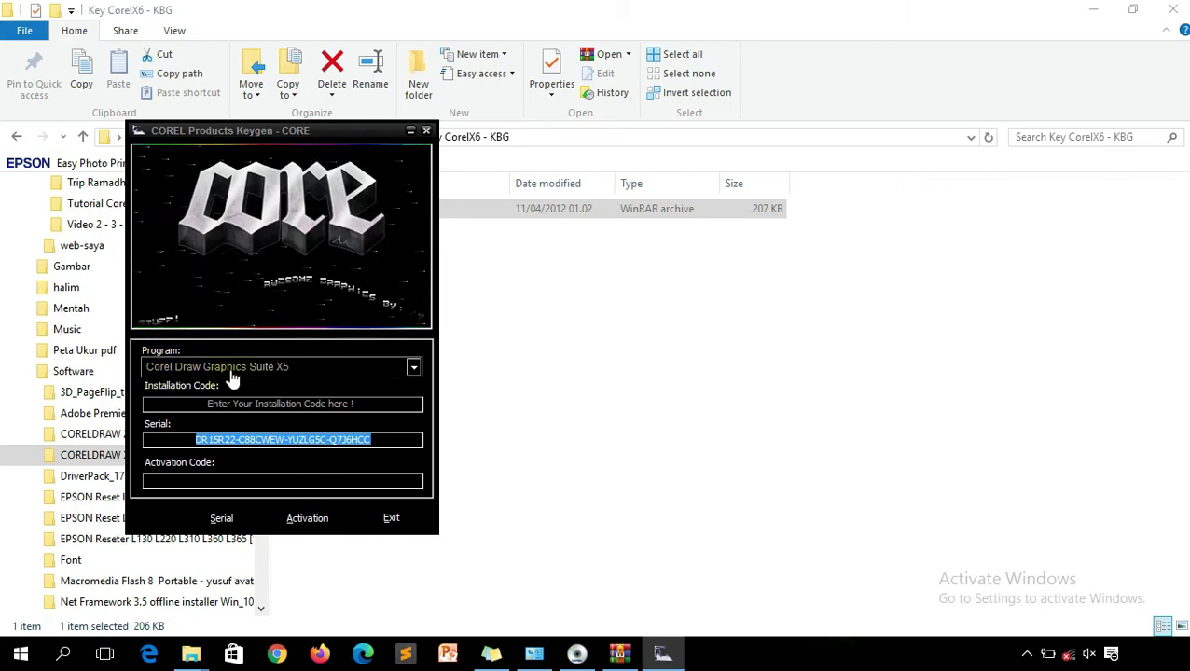
{"action": "left_click", "coordinate": [335, 371]}
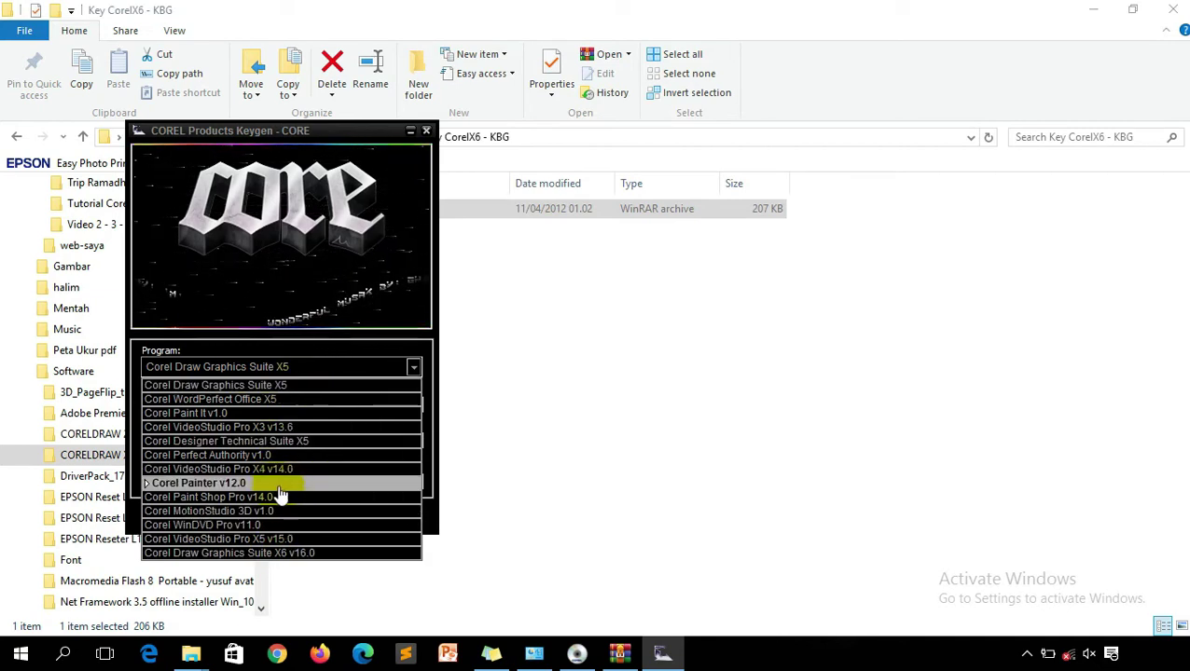
{"action": "left_click", "coordinate": [280, 372]}
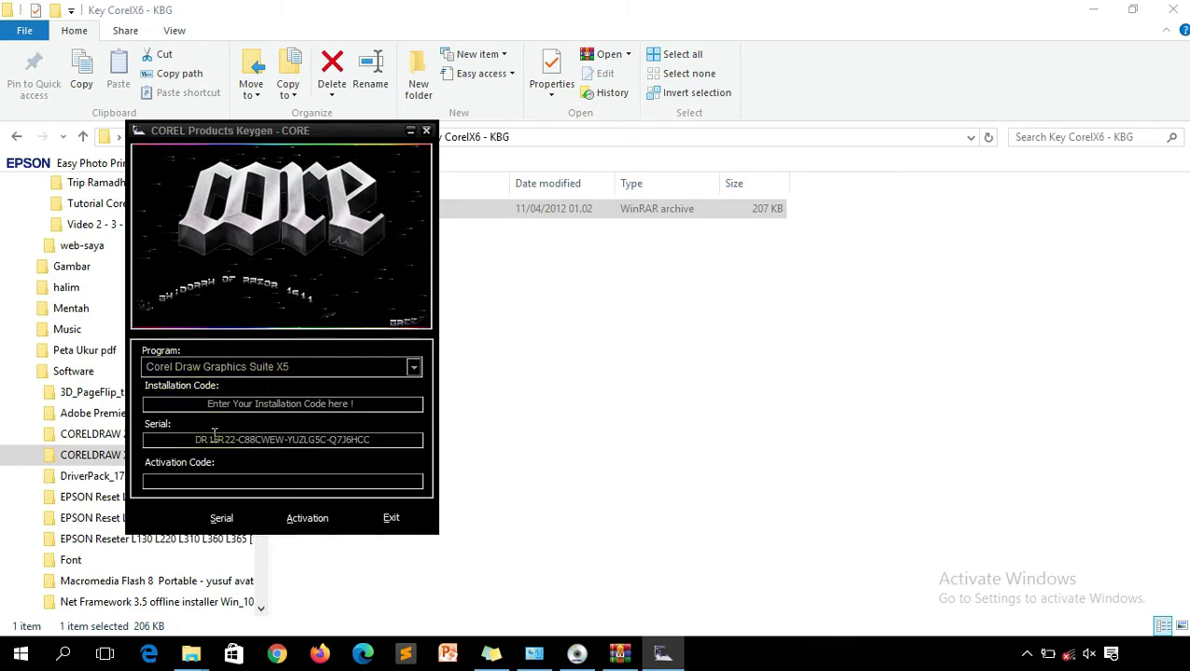
{"action": "left_click_drag", "start_coordinate": [190, 439], "coordinate": [377, 446]}
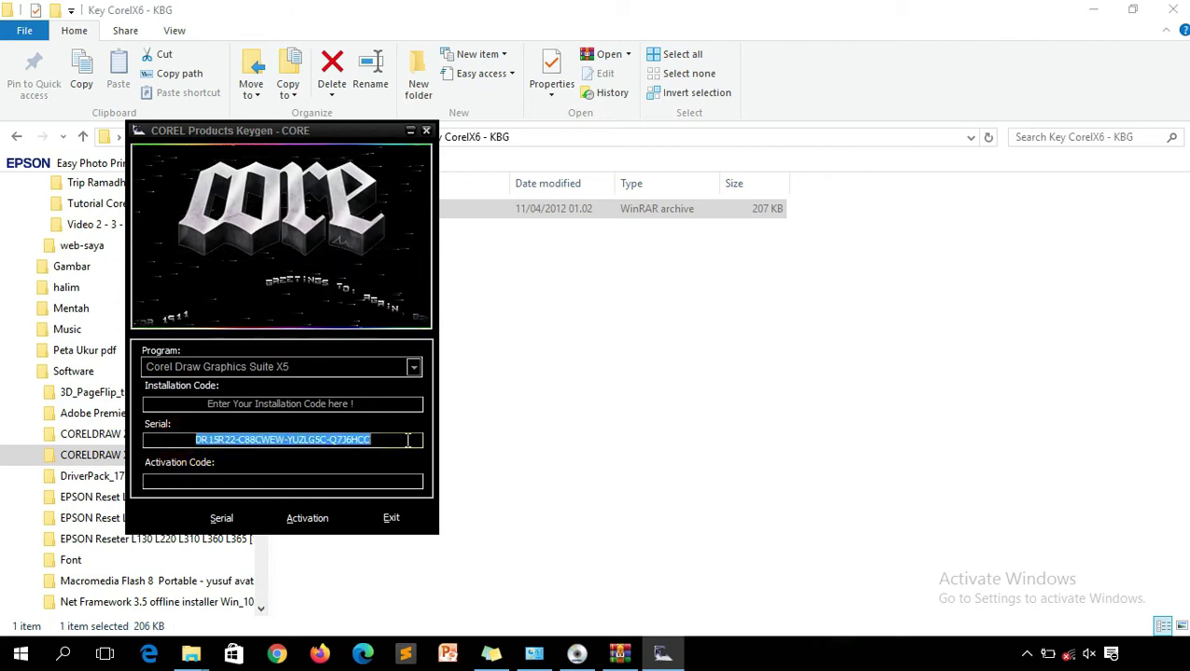
{"action": "right_click", "coordinate": [339, 436]}
{"action": "left_click", "coordinate": [391, 251]}
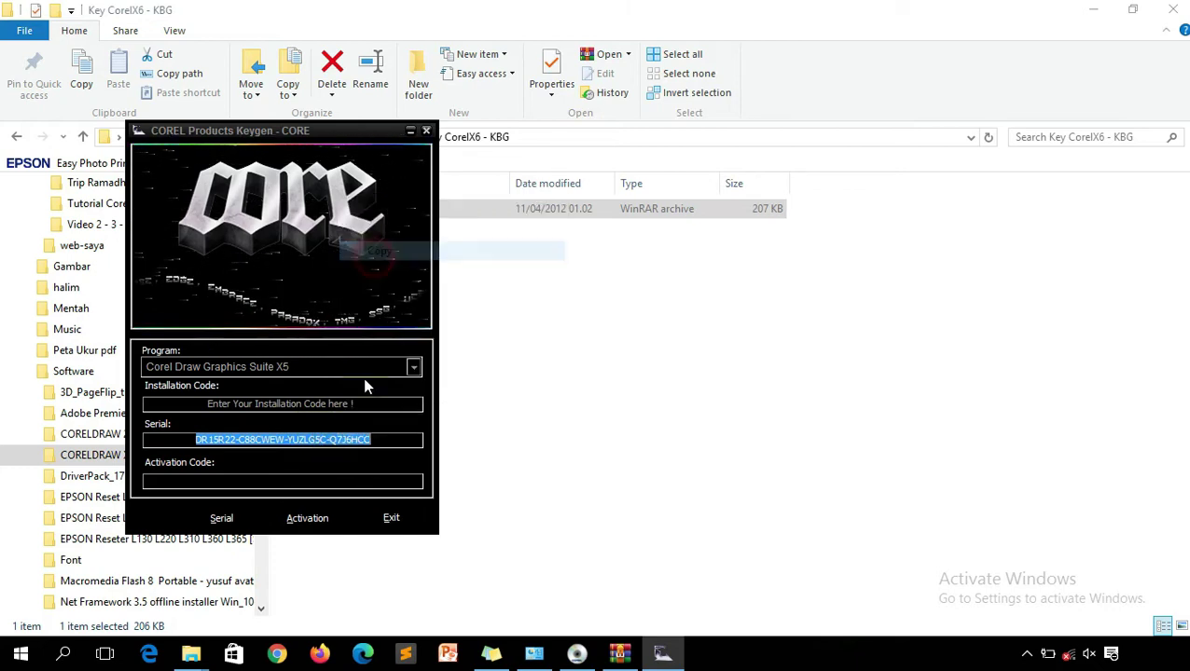
{"action": "left_click", "coordinate": [580, 652]}
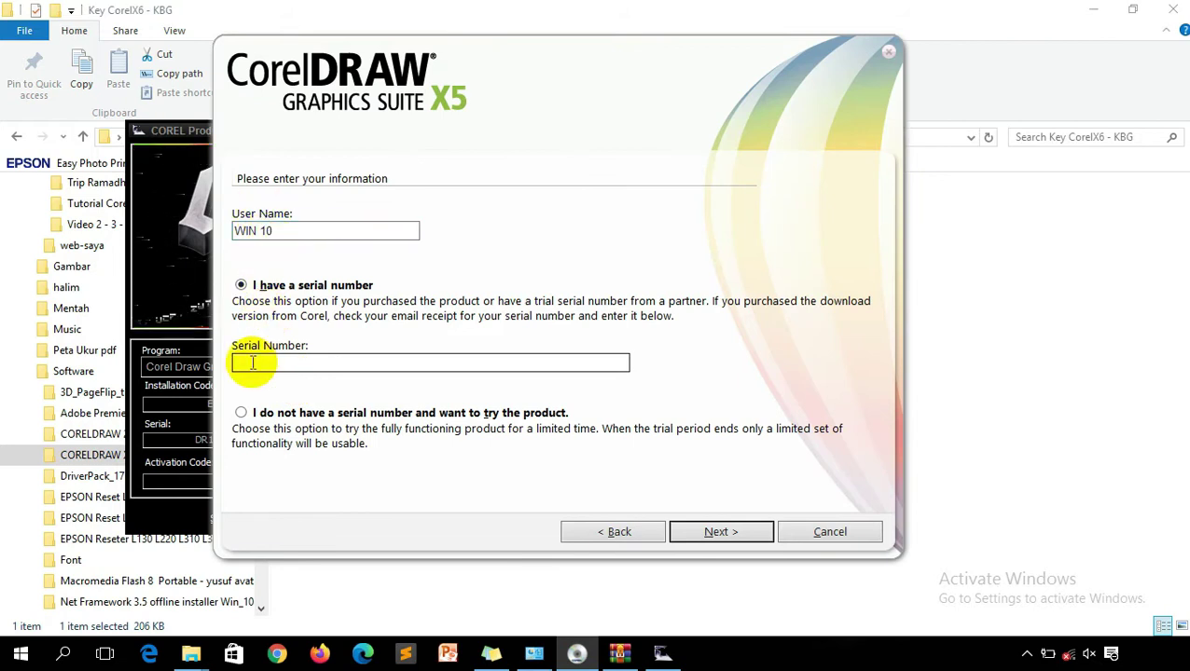
Paste the generated serial into Serial Number, continue, and choose Custom Installation.
{"action": "left_click", "coordinate": [251, 362]}
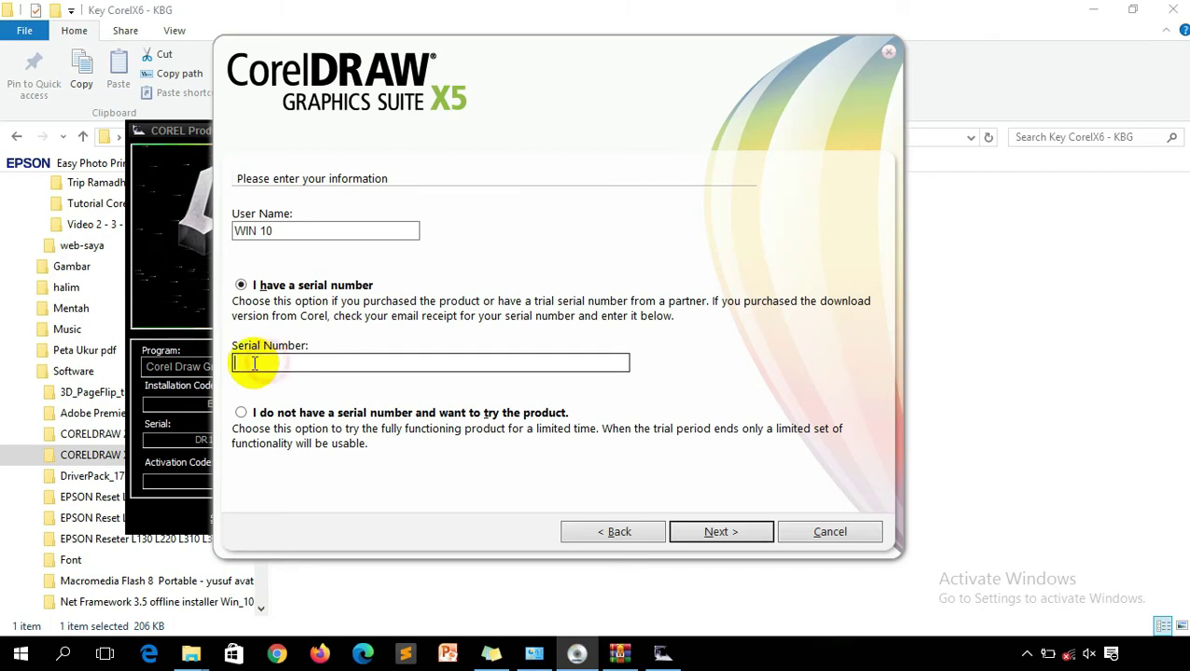
{"action": "key", "text": "ctrl+v"}
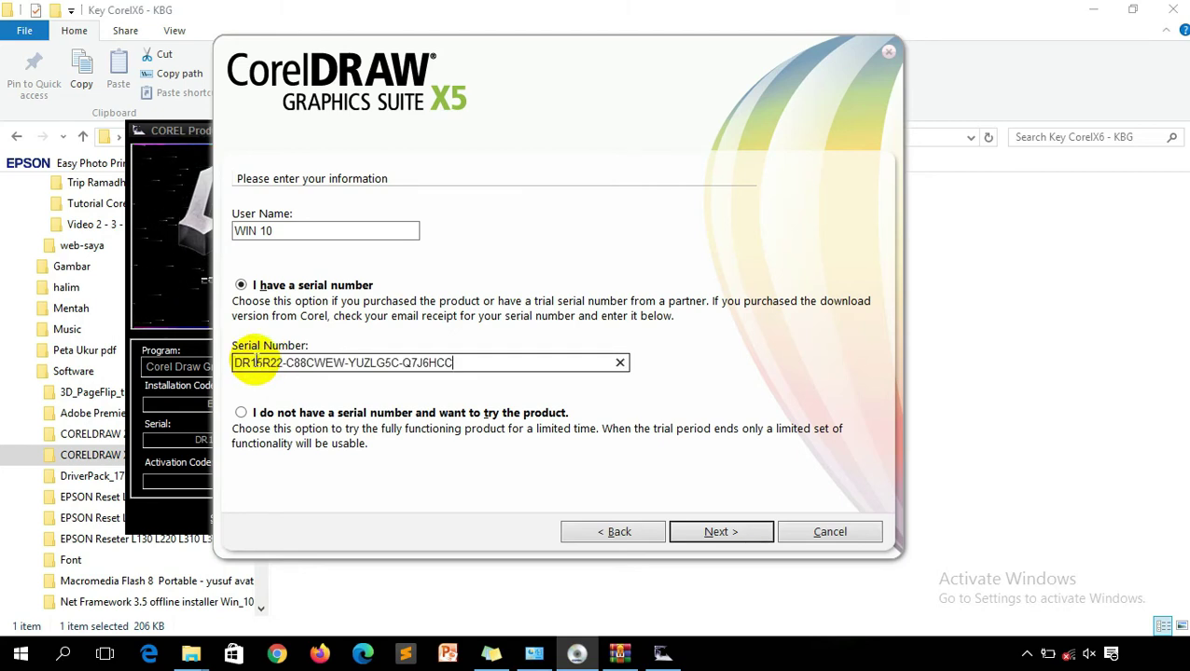
{"action": "left_click", "coordinate": [715, 533]}
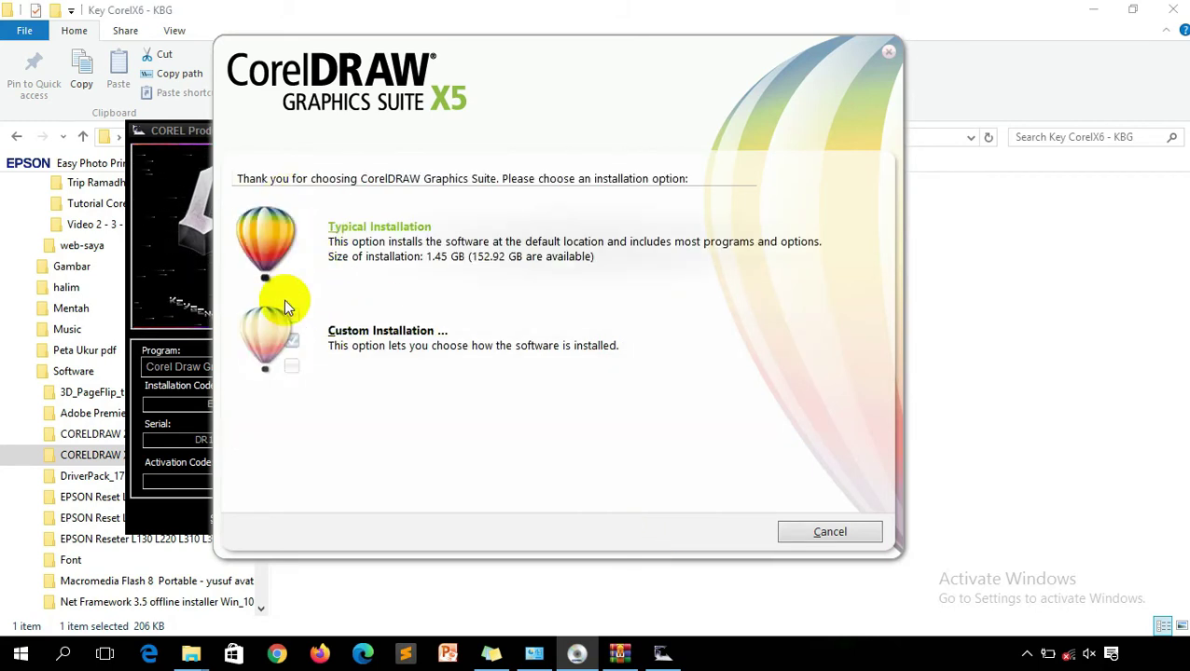
{"action": "left_click_drag", "start_coordinate": [161, 133], "coordinate": [253, 126]}
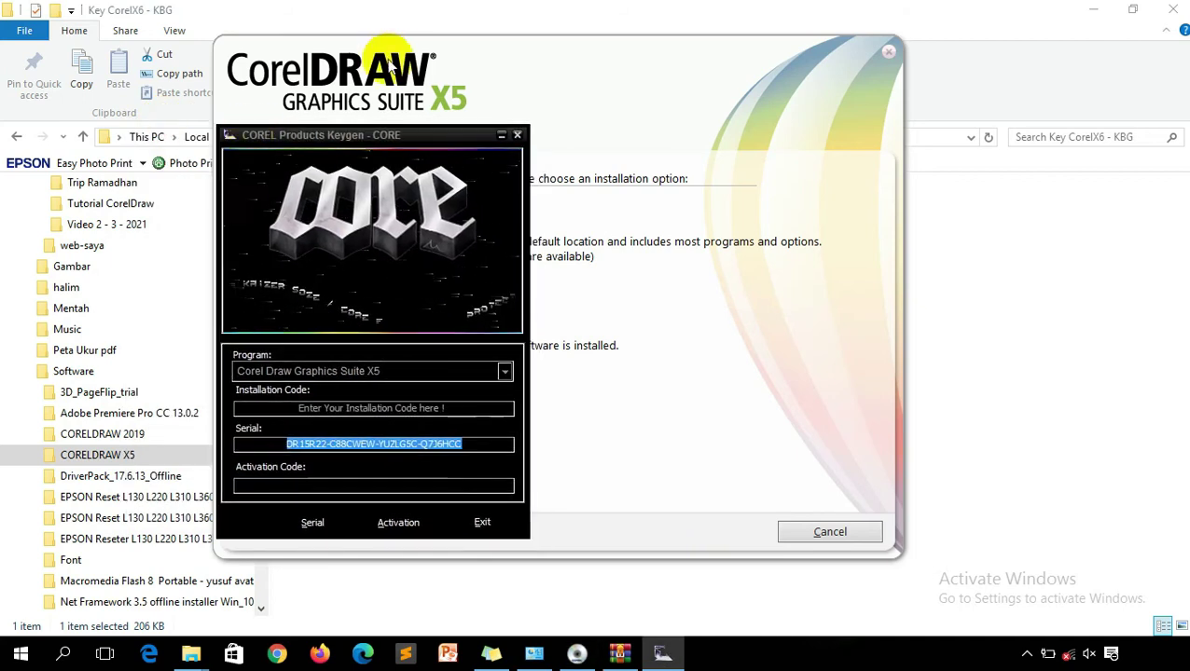
{"action": "left_click", "coordinate": [513, 238]}
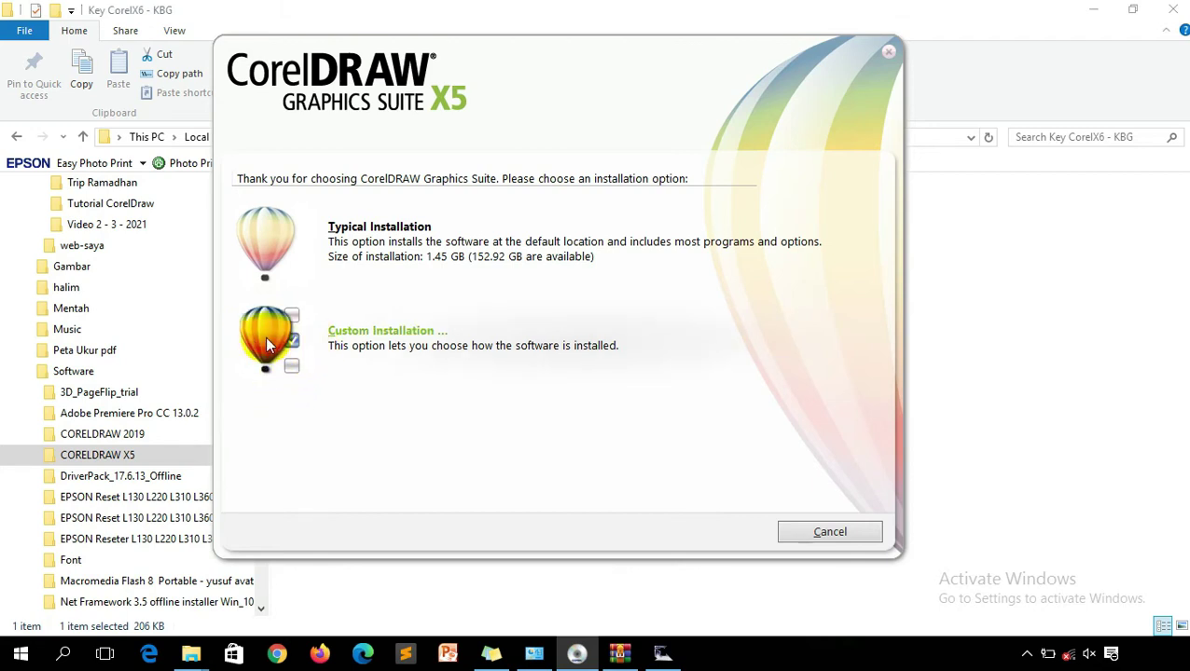
{"action": "left_click", "coordinate": [267, 344]}
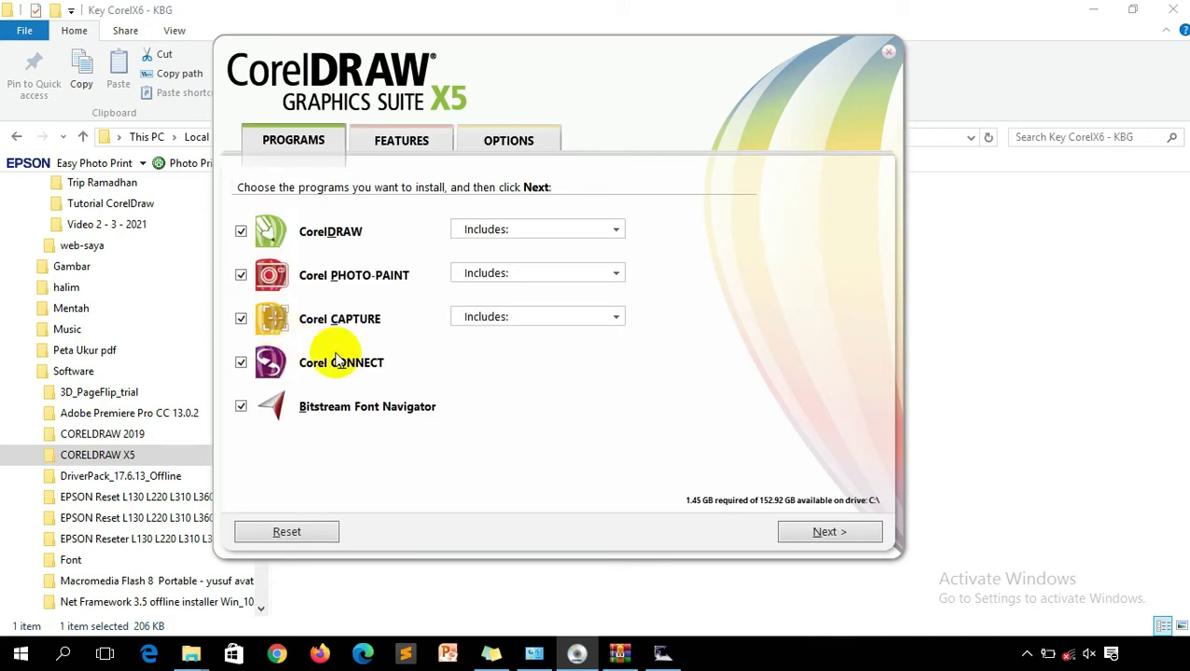
On the Options page, change the install folder to drive D: and tick Install desktop shortcuts.
{"action": "left_click", "coordinate": [502, 149]}
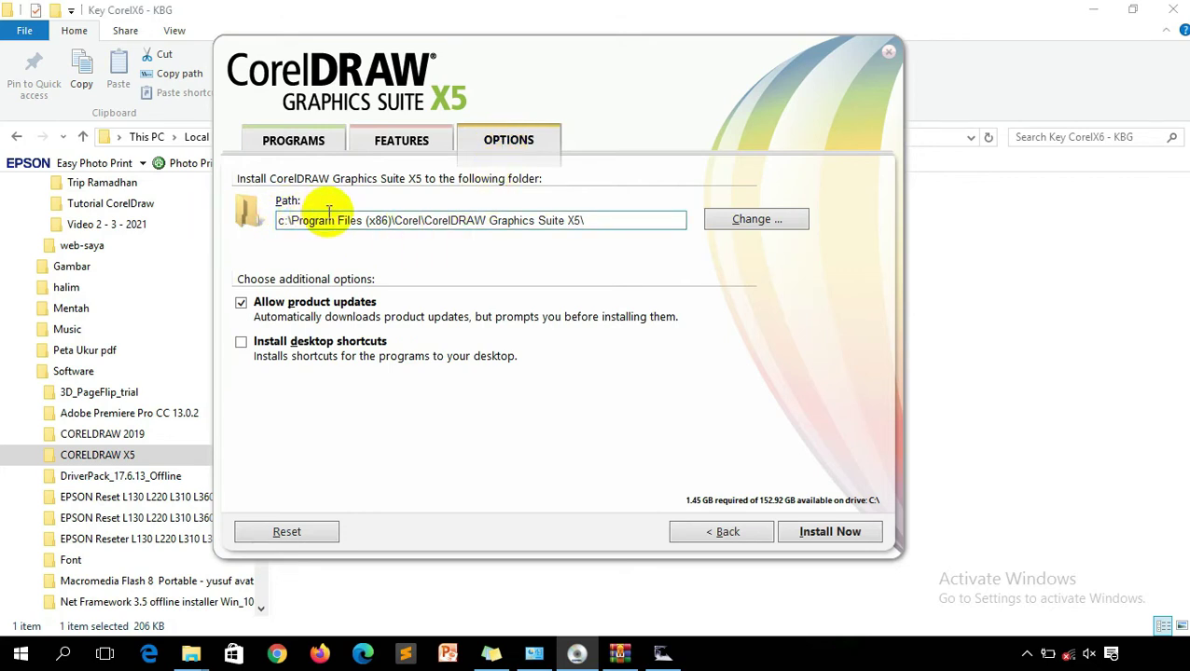
{"action": "left_click", "coordinate": [740, 220]}
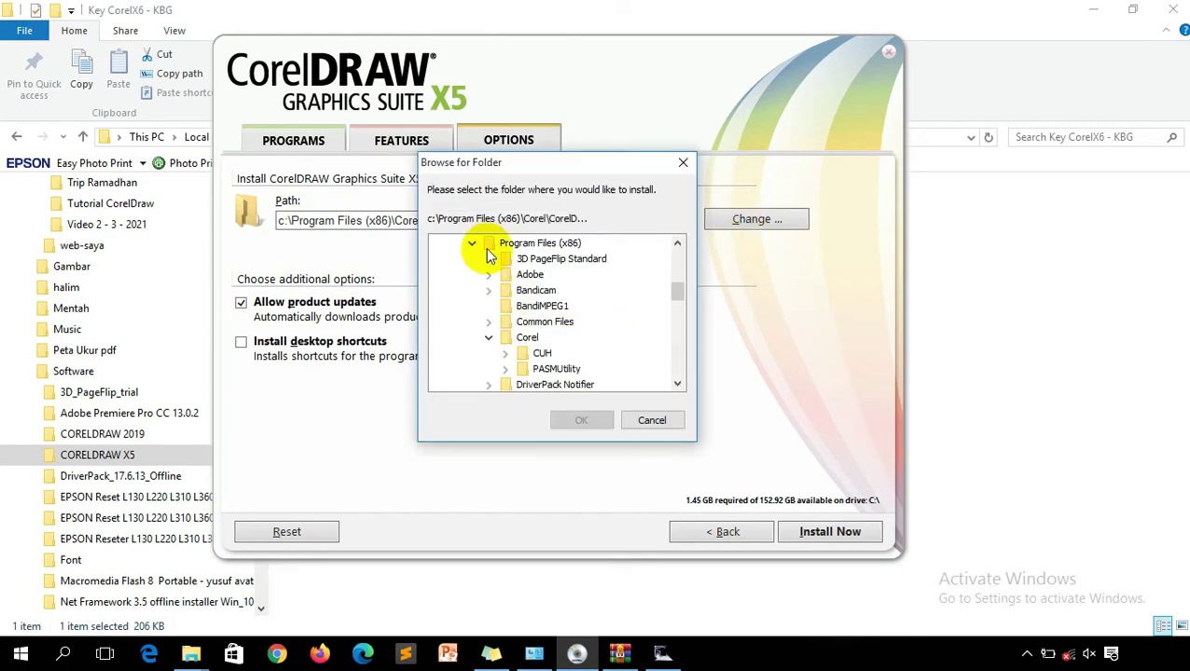
{"action": "left_click_drag", "start_coordinate": [677, 292], "coordinate": [685, 364]}
{"action": "left_click", "coordinate": [494, 355]}
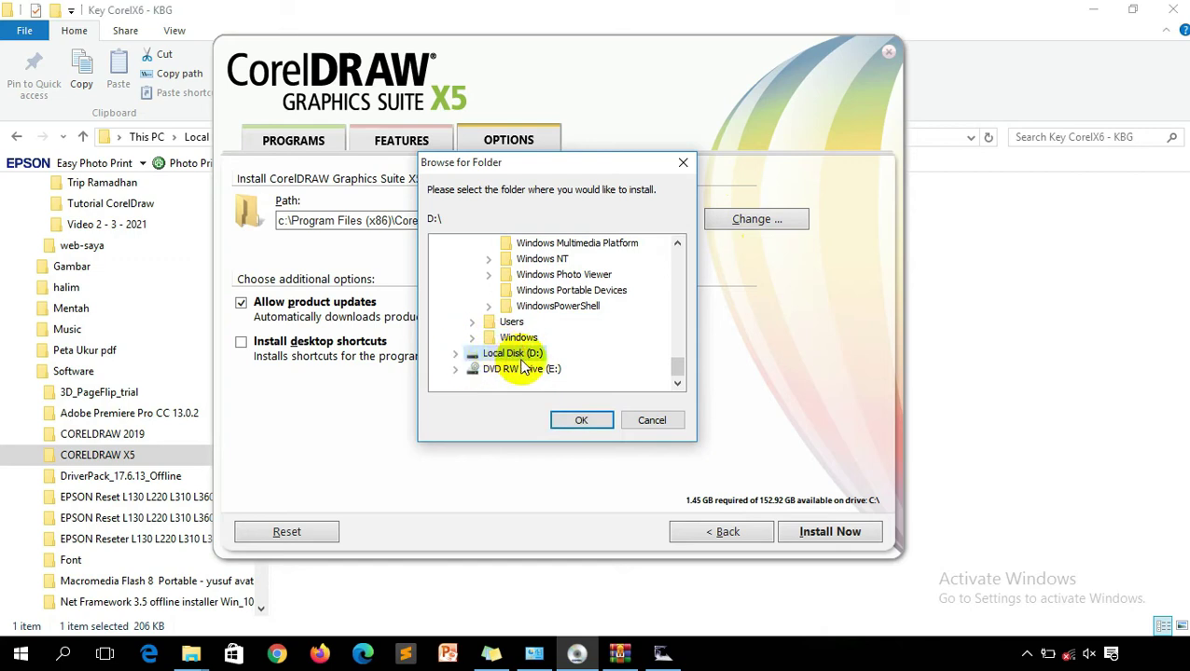
{"action": "left_click", "coordinate": [581, 424]}
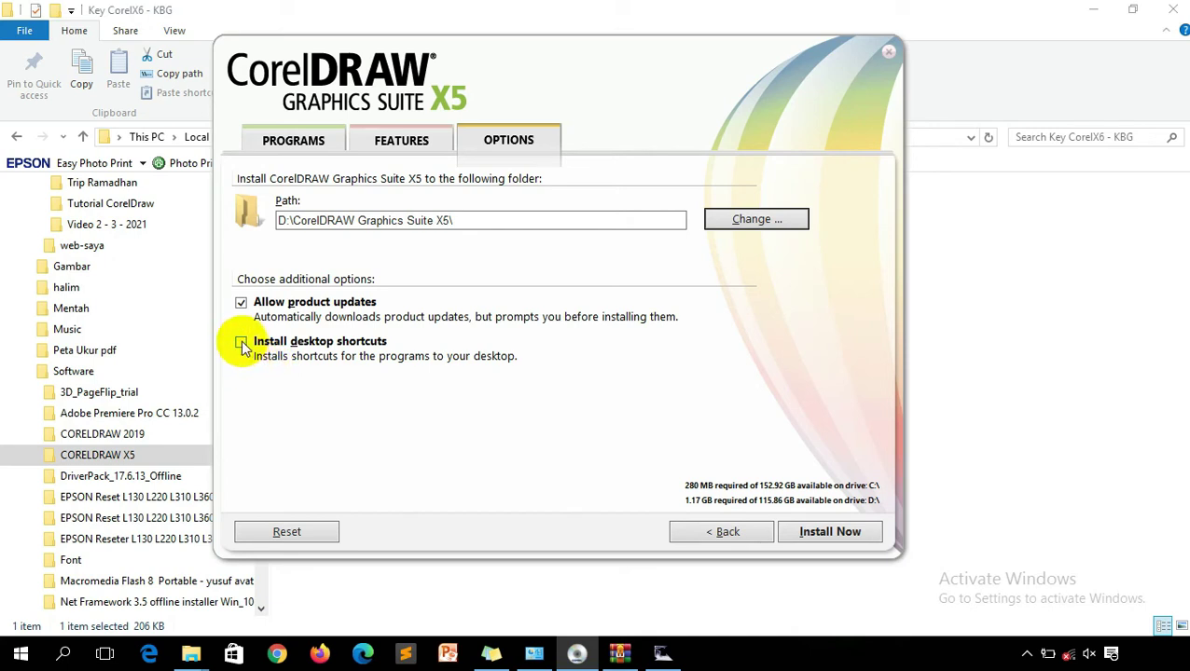
{"action": "left_click", "coordinate": [243, 345]}
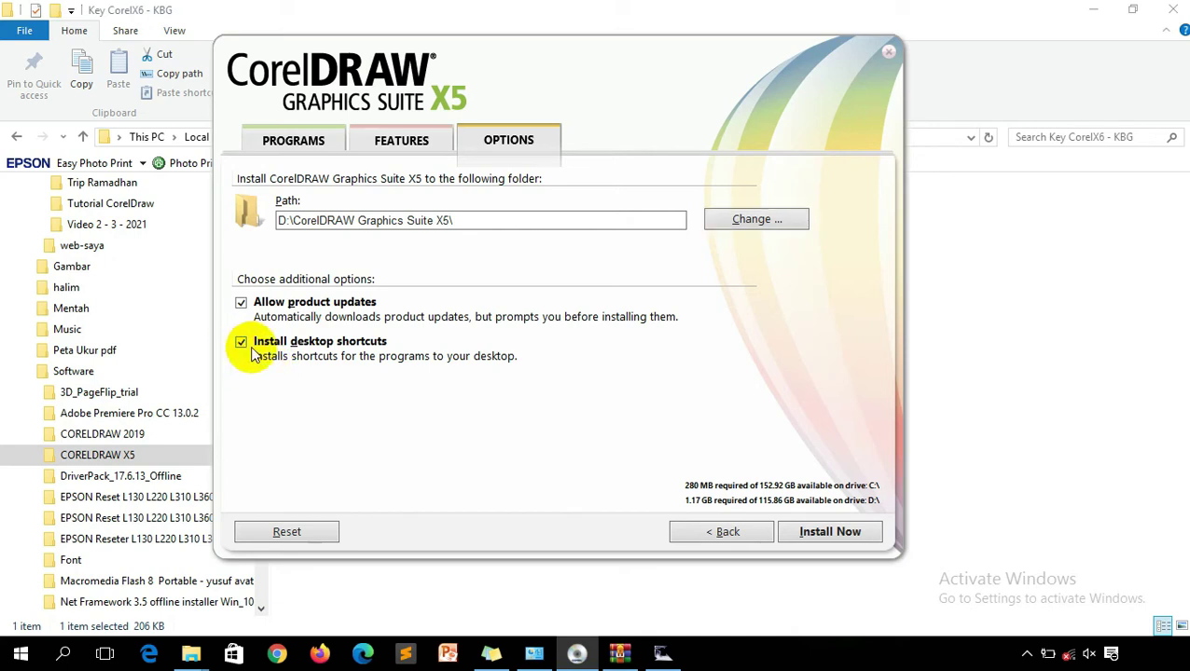
Install CorelDRAW Graphics Suite X5 until setup reports success.
{"action": "left_click", "coordinate": [828, 535]}
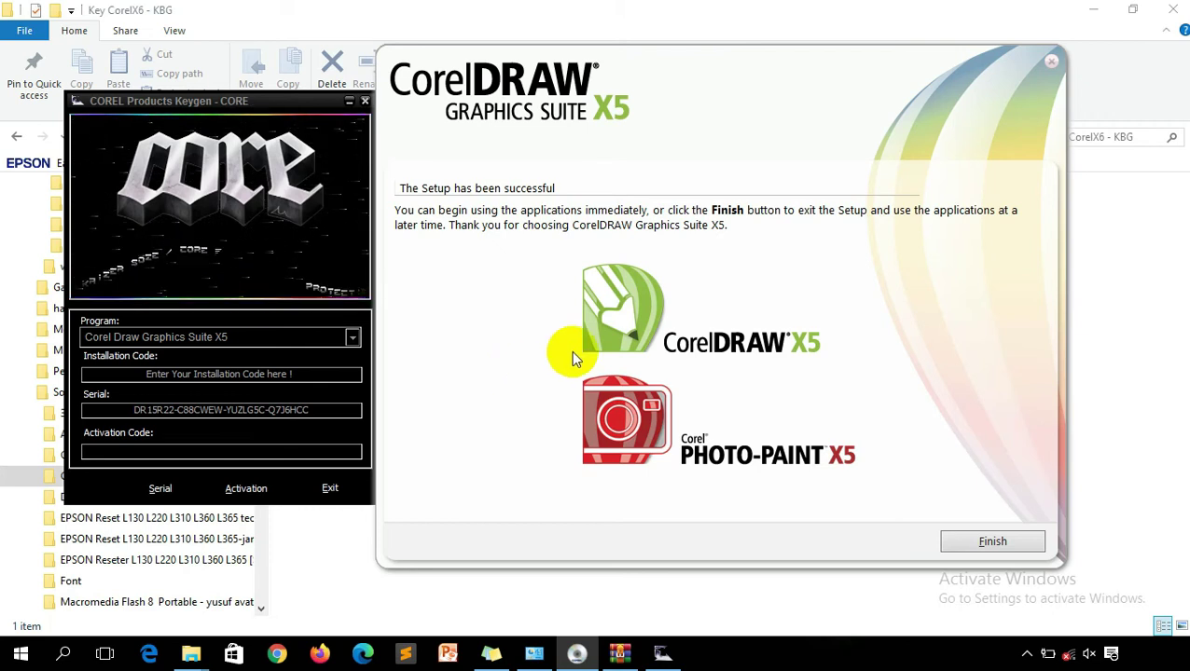
Launch CorelDRAW X5 from the finished setup and move its 30-day activation prompt aside.
{"action": "left_click", "coordinate": [618, 313]}
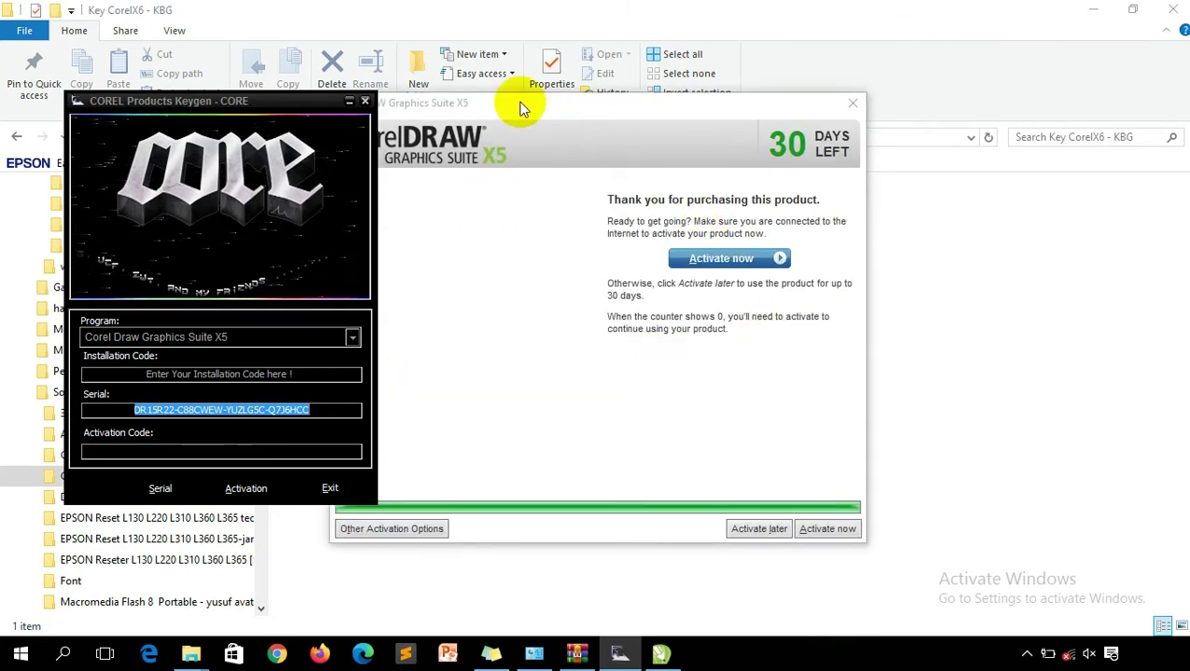
{"action": "left_click_drag", "start_coordinate": [517, 102], "coordinate": [621, 80]}
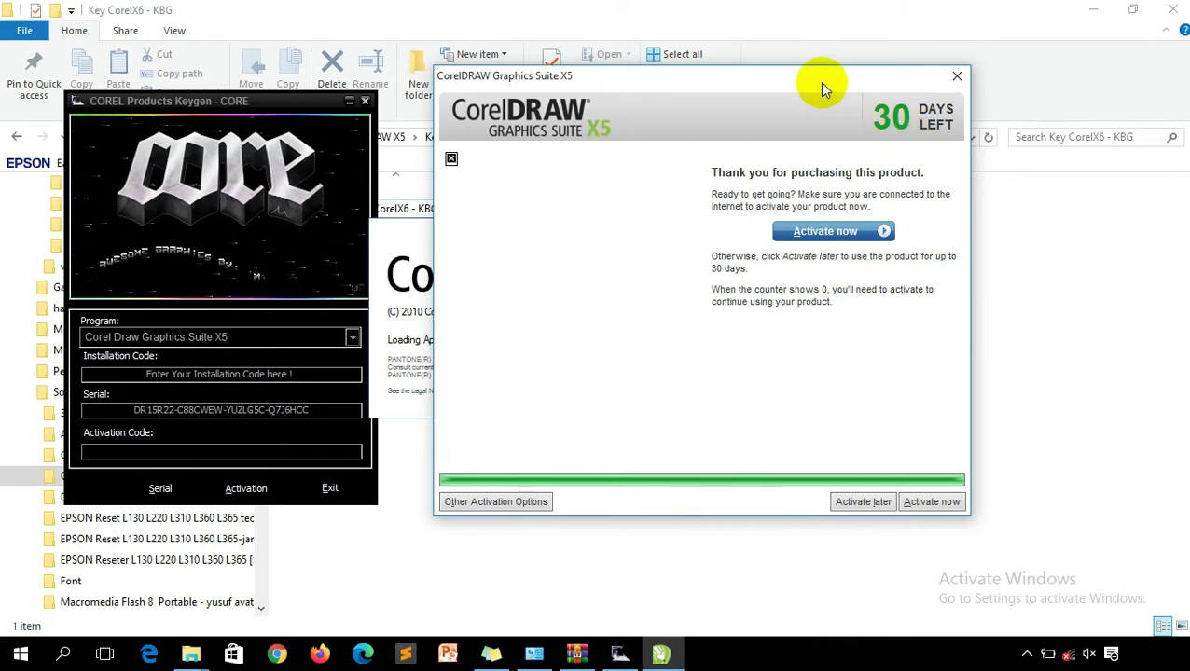
{"action": "left_click_drag", "start_coordinate": [821, 89], "coordinate": [782, 89]}
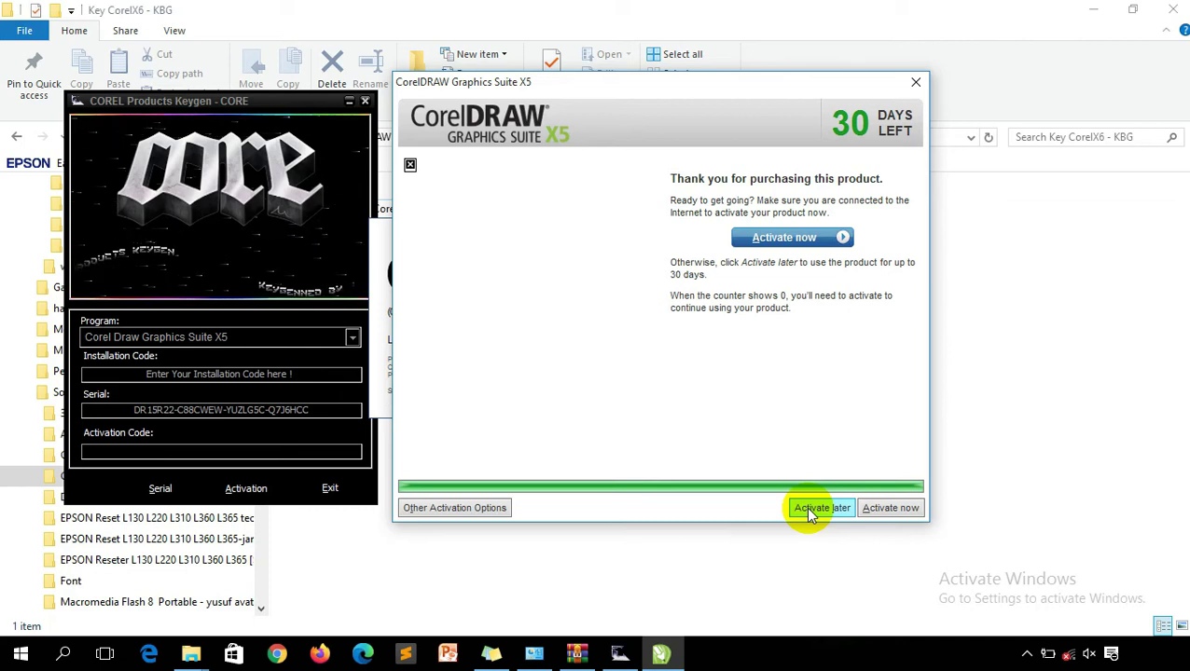
Choose phone activation to show the installation code and serial number, then switch to the keygen.
{"action": "left_click", "coordinate": [886, 511]}
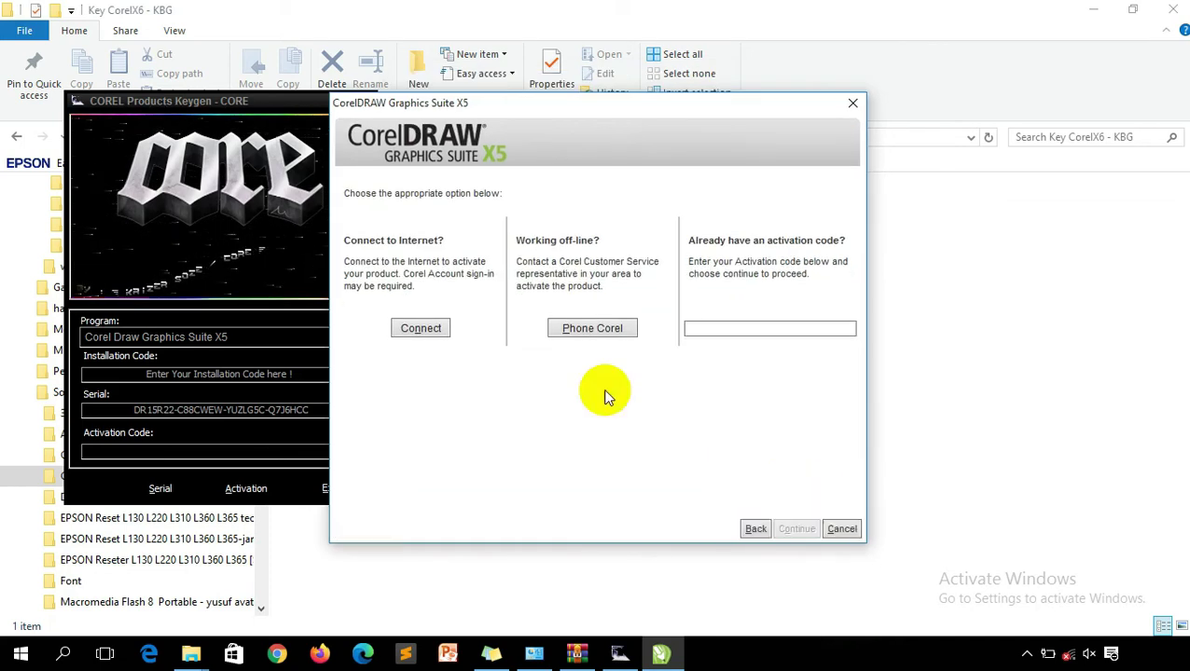
{"action": "left_click_drag", "start_coordinate": [550, 110], "coordinate": [607, 89]}
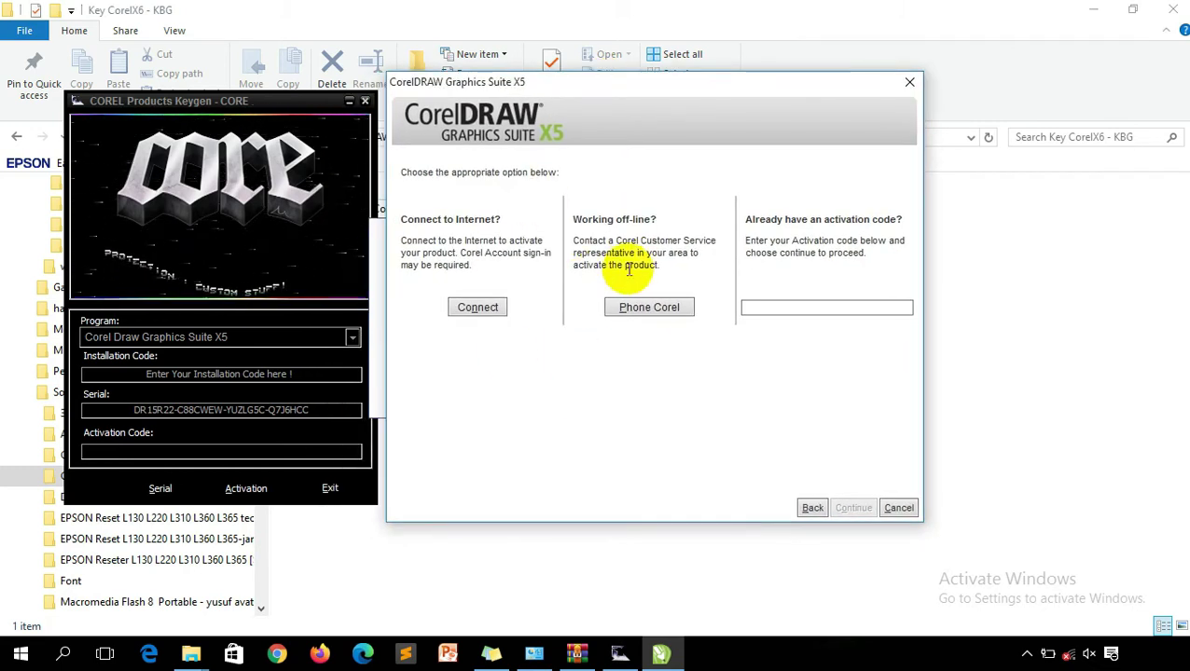
{"action": "left_click", "coordinate": [653, 315]}
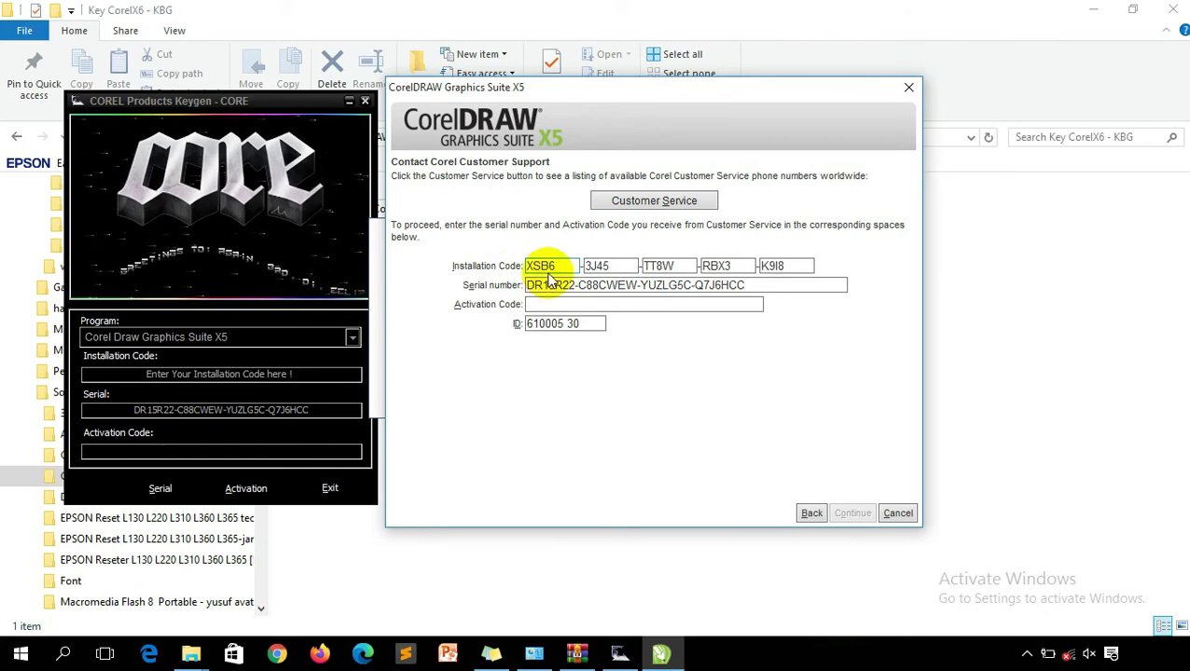
{"action": "left_click", "coordinate": [556, 267]}
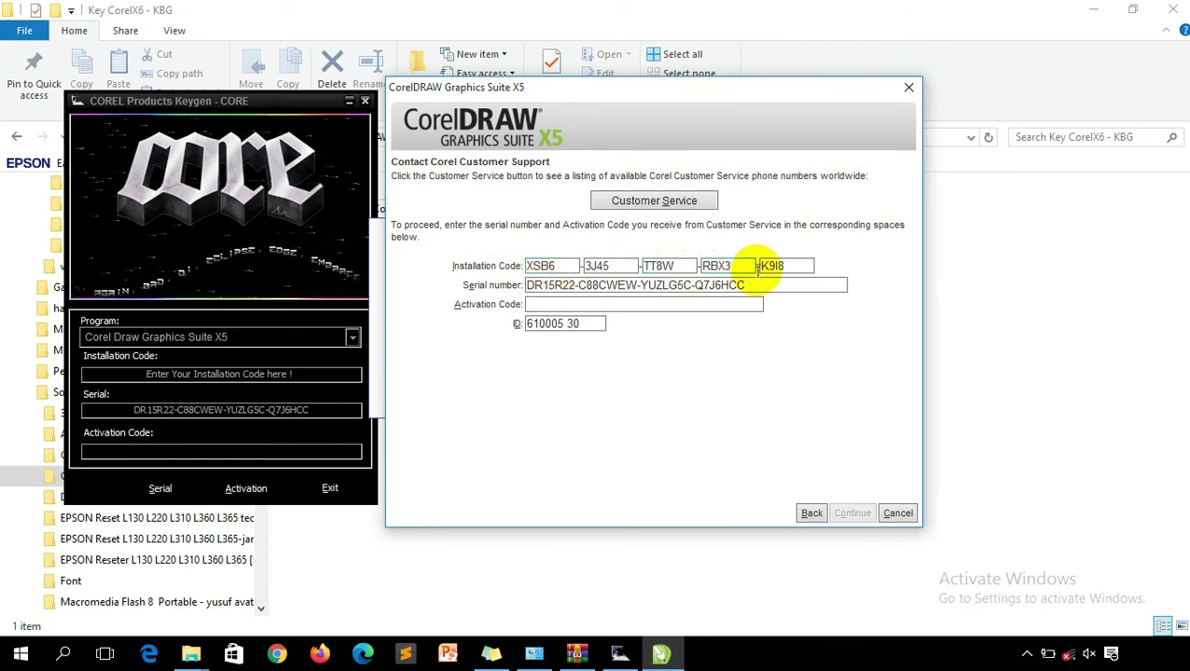
{"action": "left_click", "coordinate": [314, 375]}
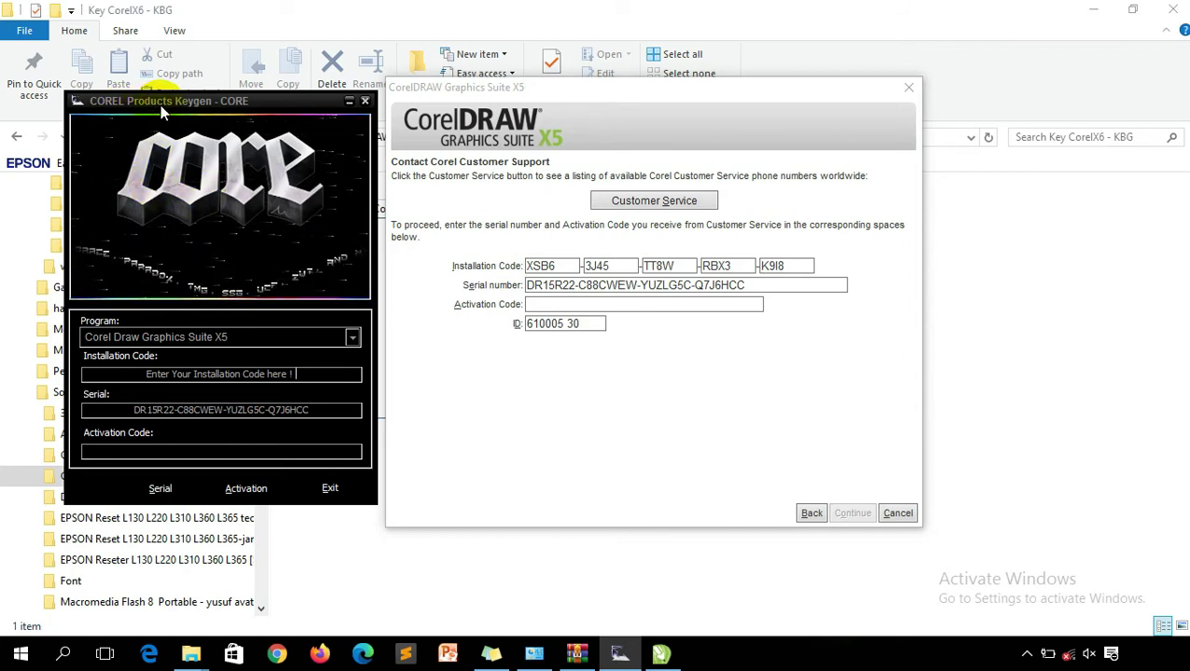
{"action": "left_click_drag", "start_coordinate": [241, 104], "coordinate": [242, 95]}
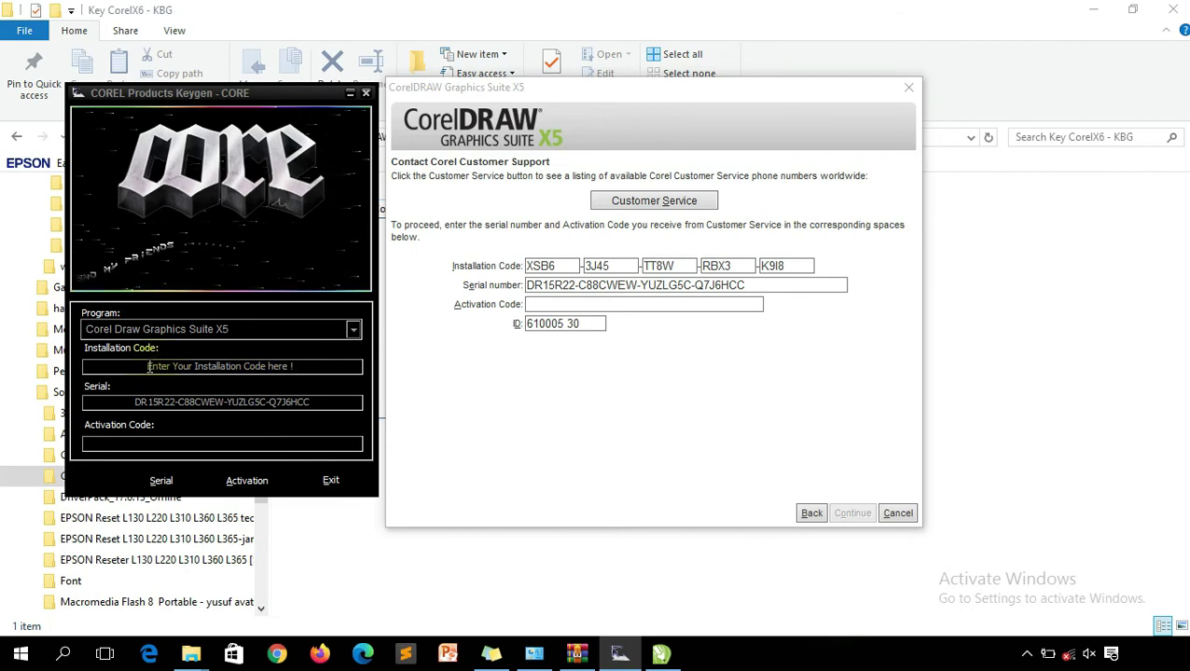
{"action": "left_click_drag", "start_coordinate": [147, 366], "coordinate": [287, 364]}
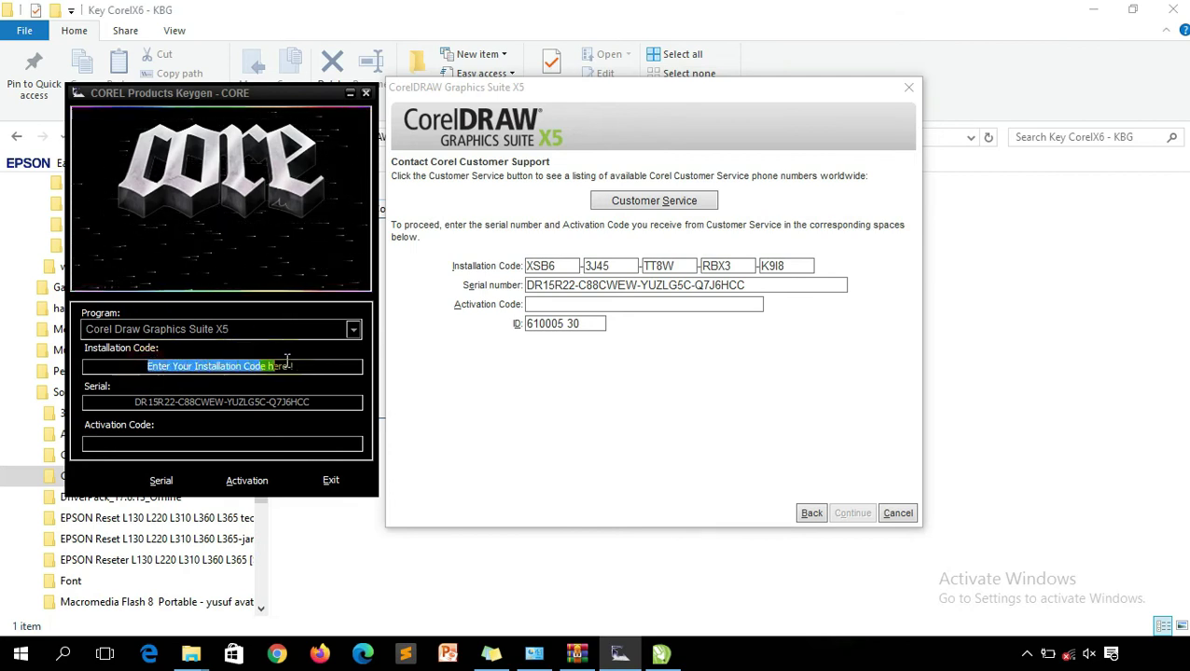
{"action": "key", "text": "BackSpace"}
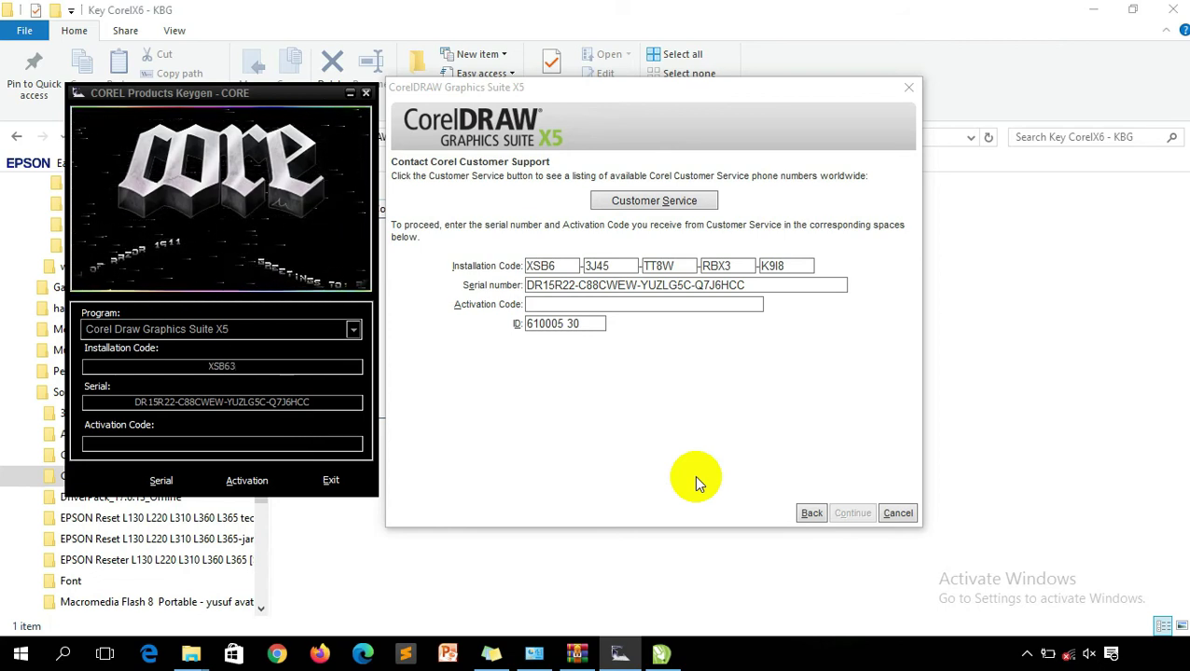
{"action": "type", "text": "TT8W"}
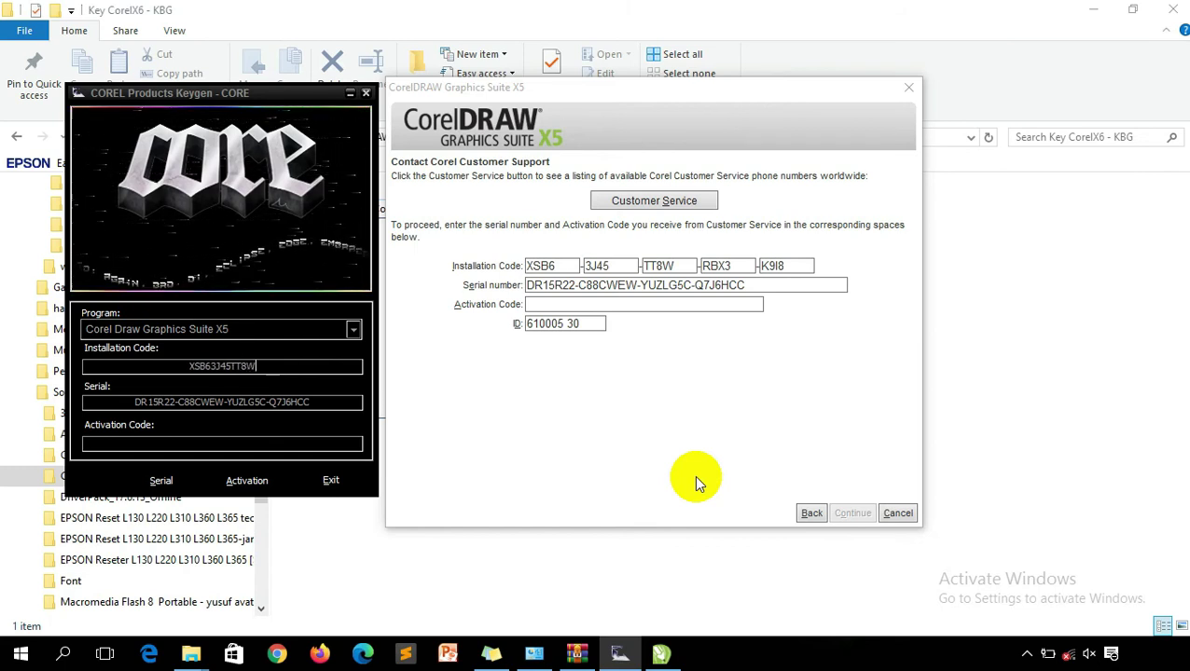
{"action": "type", "text": "RB"}
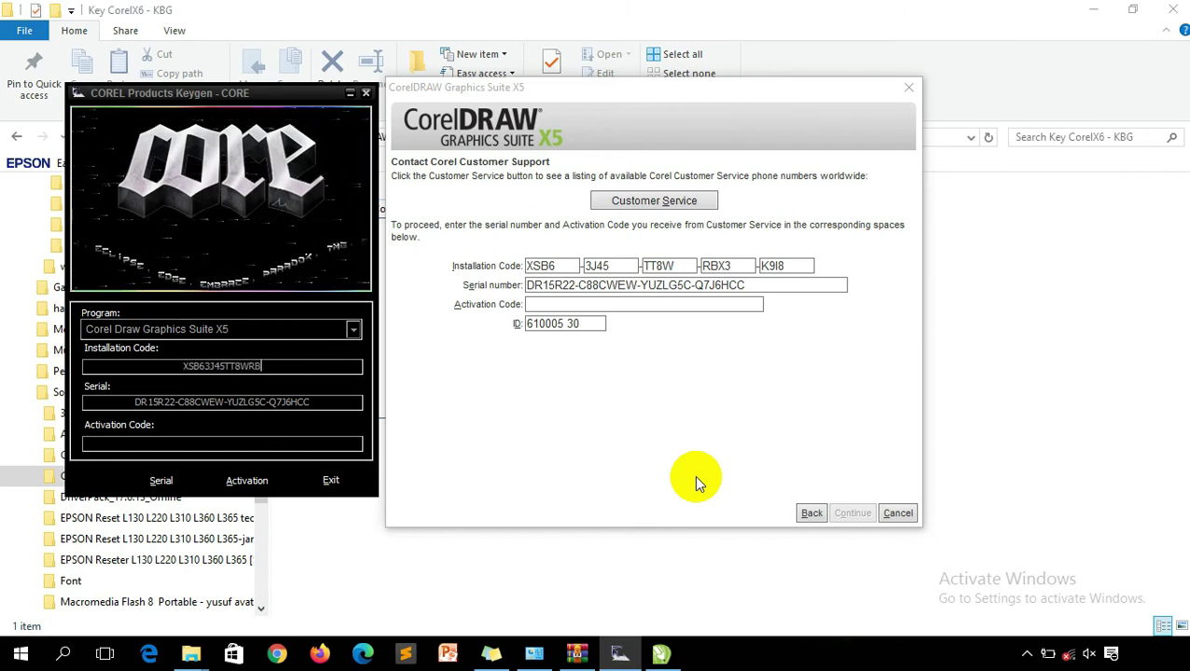
{"action": "type", "text": "X3"}
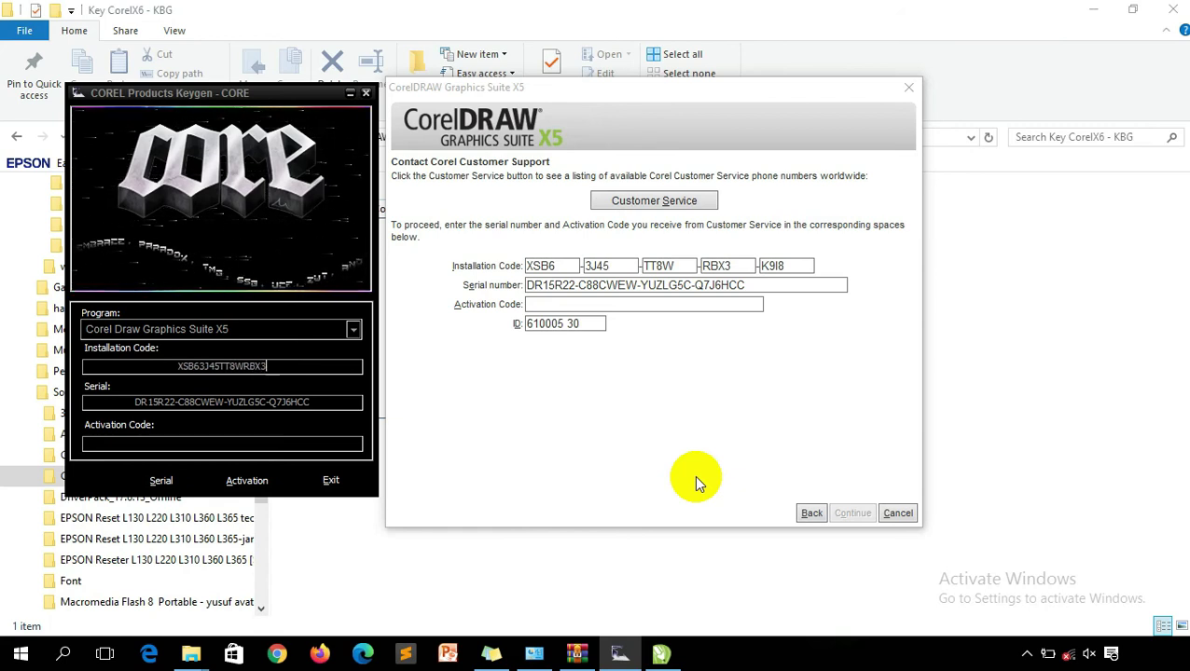
{"action": "type", "text": "K"}
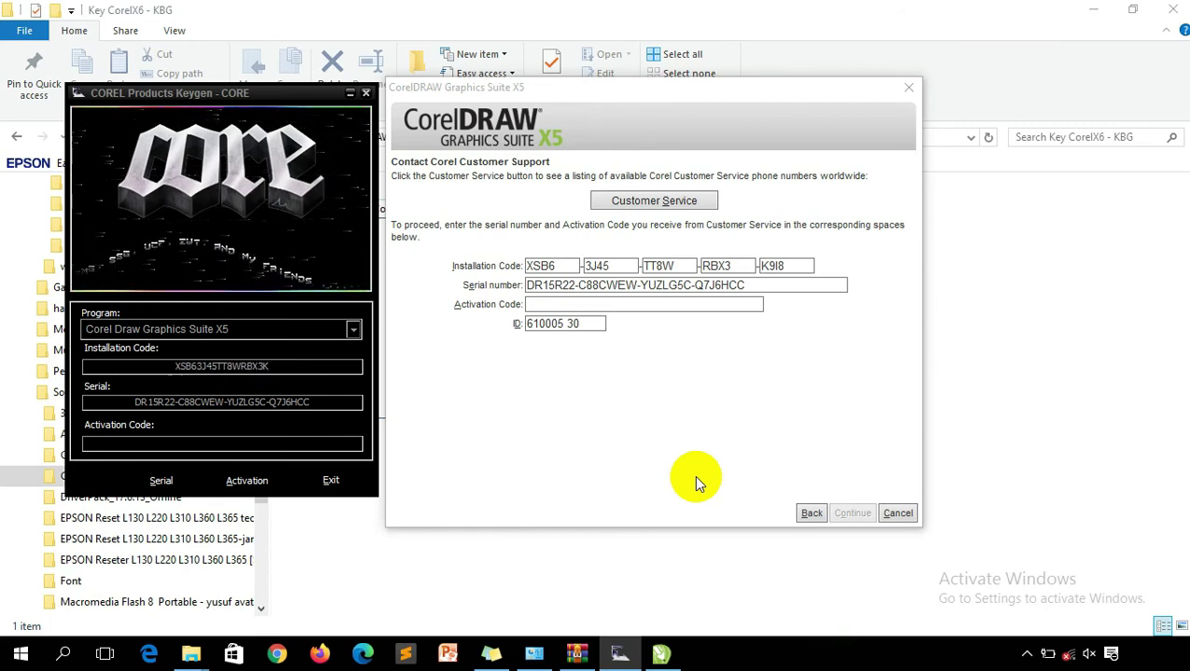
{"action": "type", "text": "9I8"}
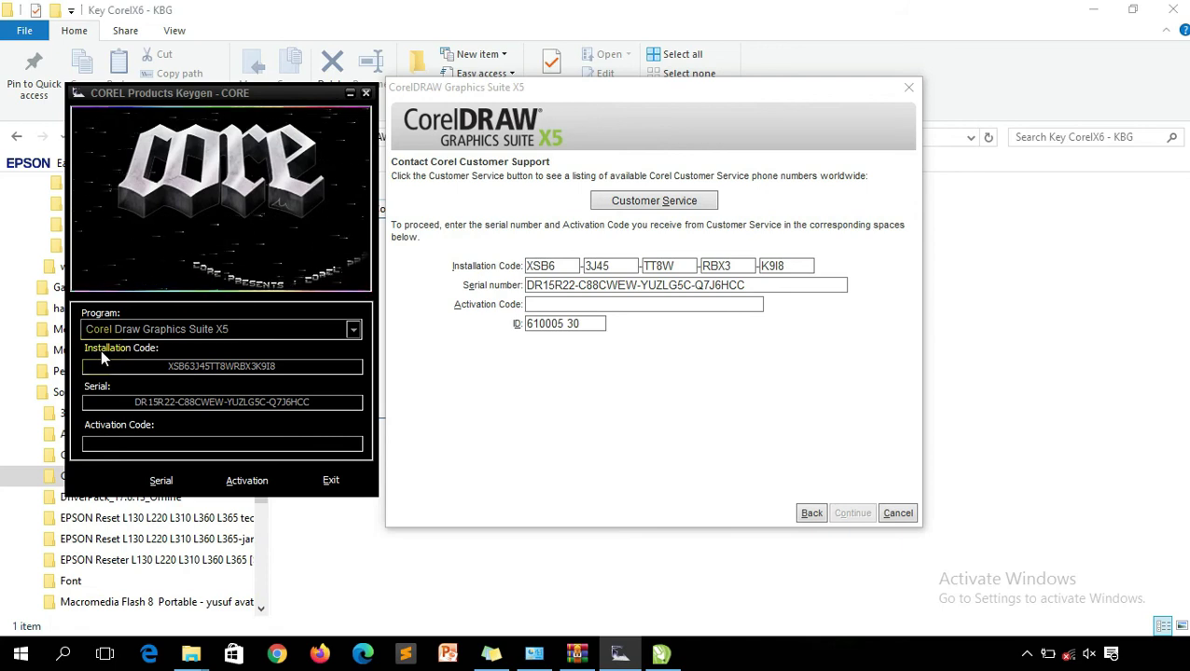
{"action": "double_click", "coordinate": [185, 367]}
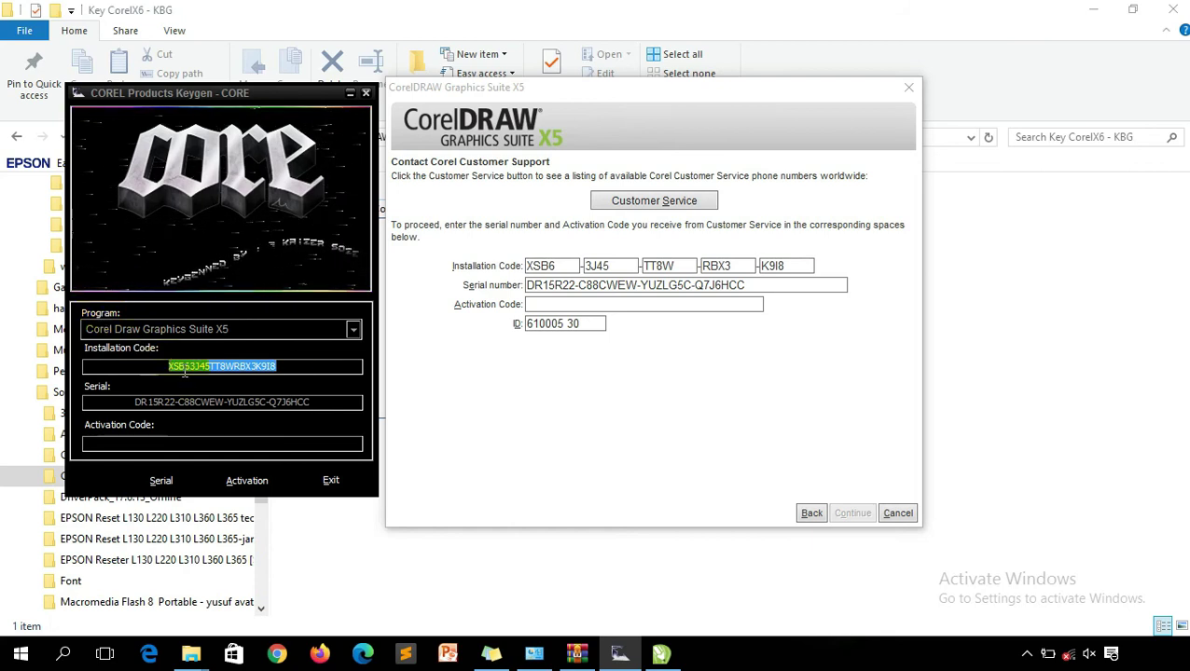
{"action": "left_click", "coordinate": [201, 367]}
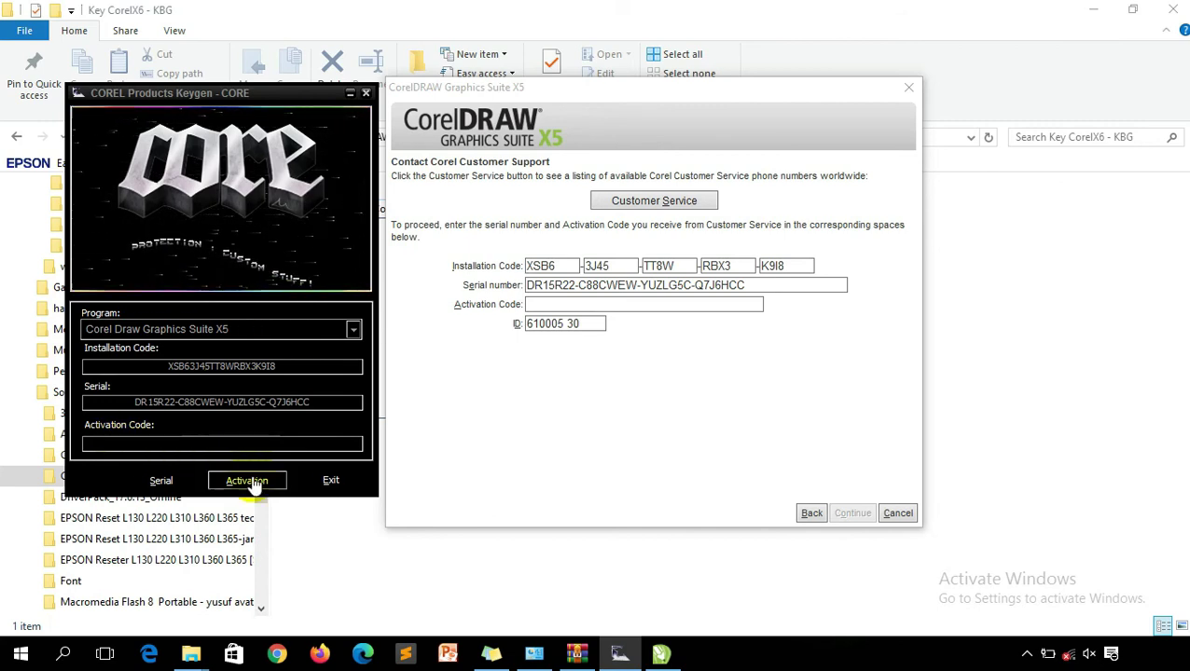
Generate the activation code in the keygen, paste it into Corel's Activation Code field, and continue.
{"action": "left_click", "coordinate": [254, 482]}
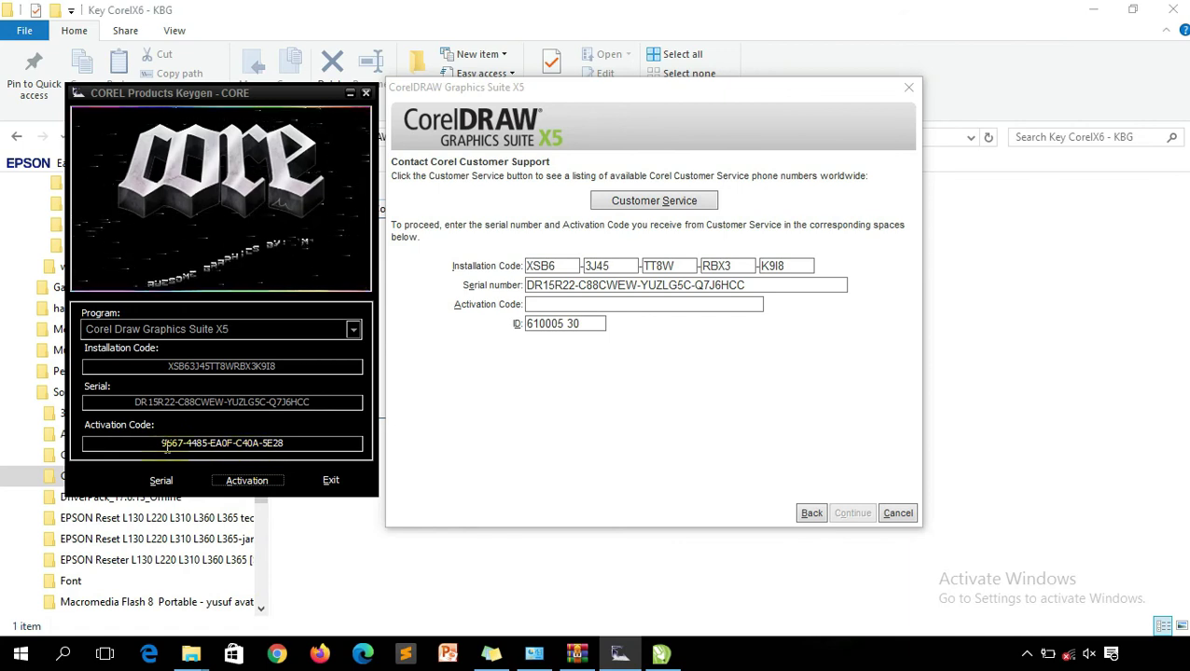
{"action": "left_click_drag", "start_coordinate": [166, 446], "coordinate": [330, 445]}
{"action": "key", "text": "ctrl+c"}
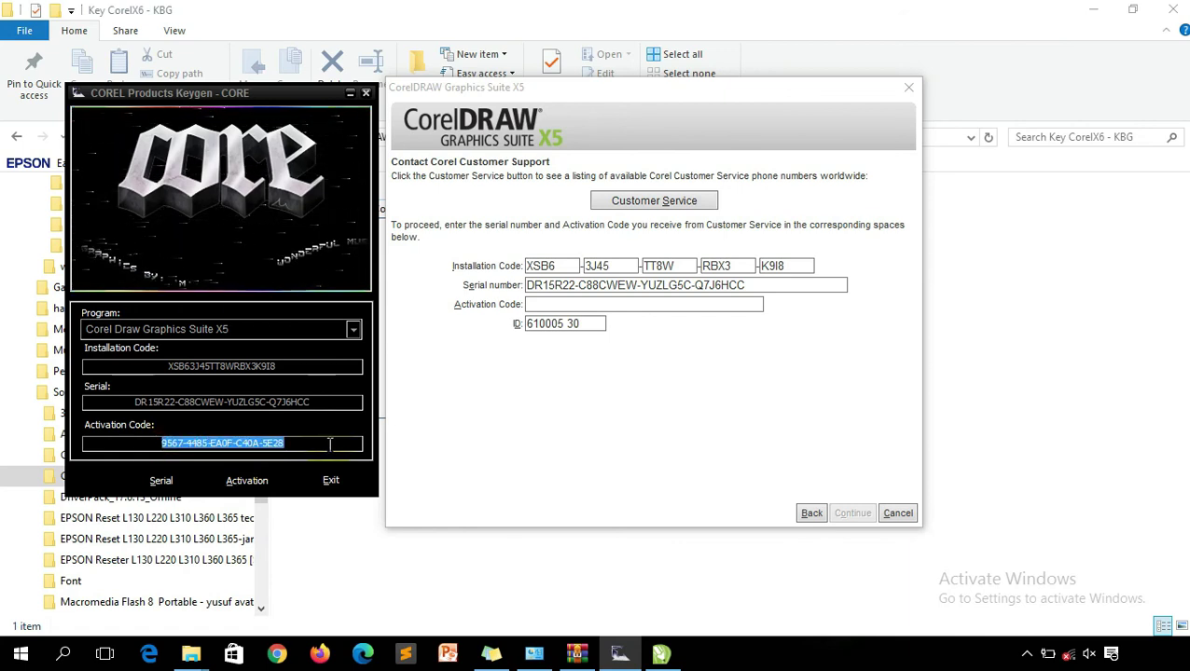
{"action": "left_click", "coordinate": [534, 304]}
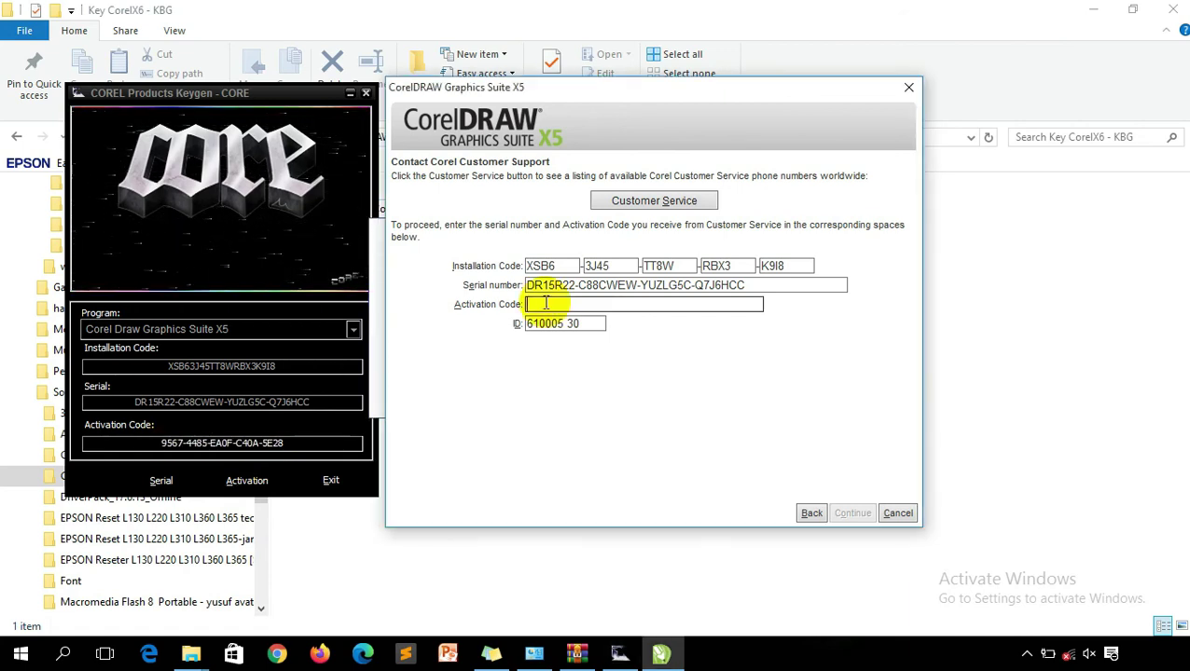
{"action": "key", "text": "ctrl+v"}
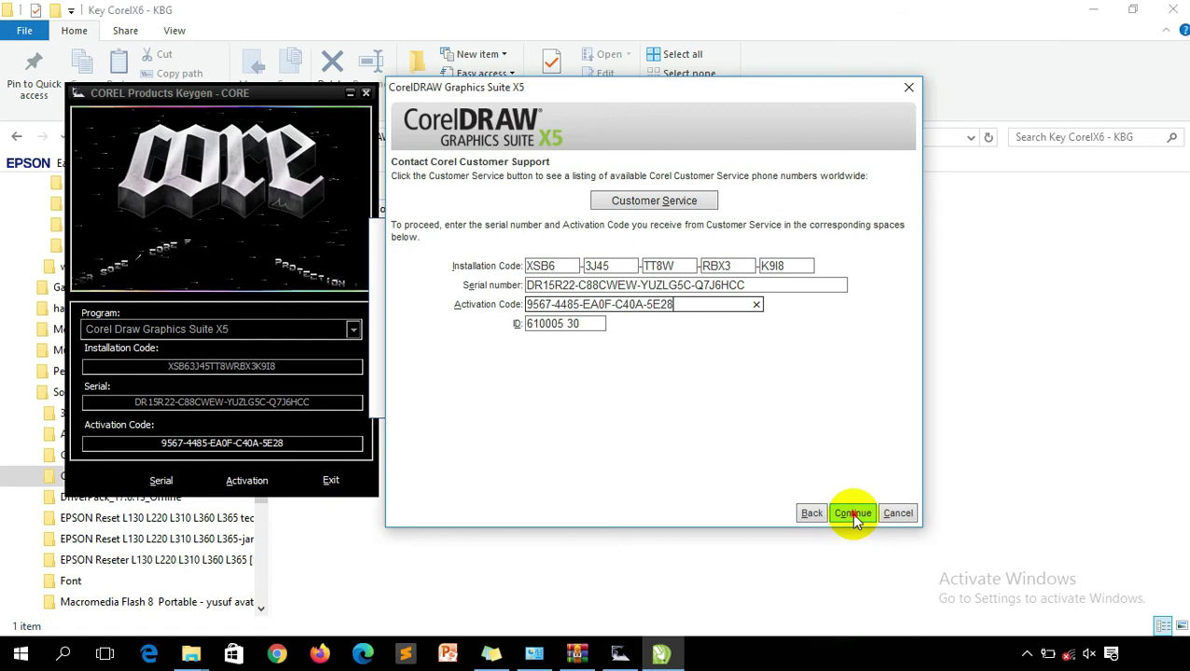
{"action": "left_click", "coordinate": [851, 513]}
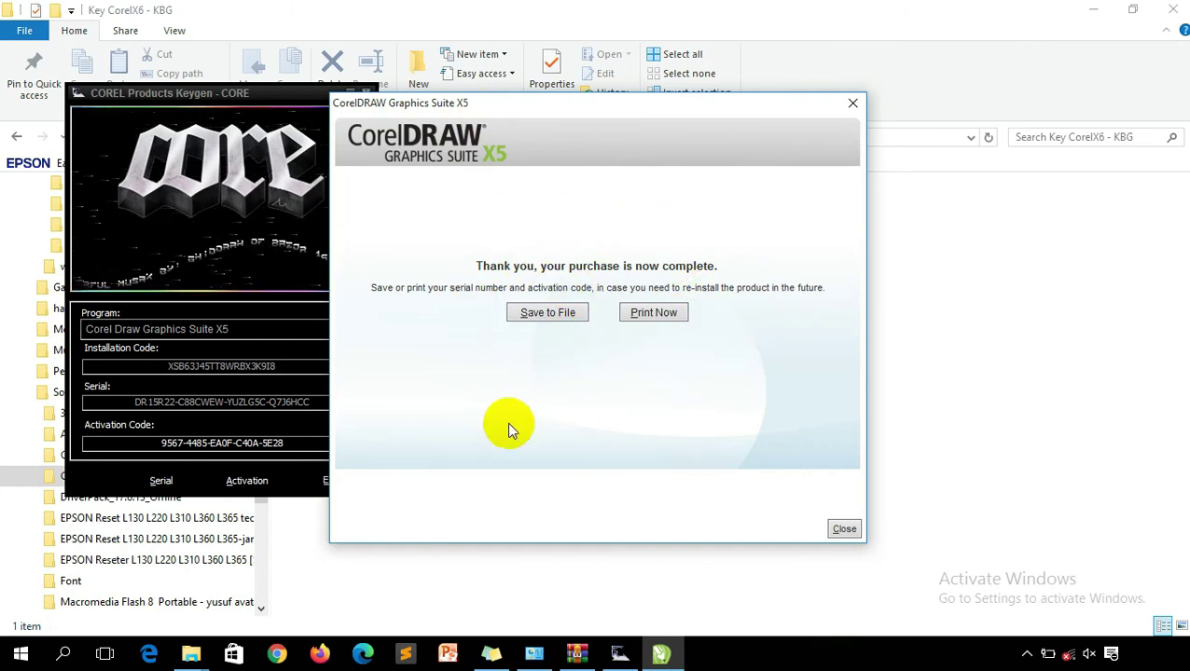
Close the purchase-complete dialog and the keygen so CorelDRAW X5 loads.
{"action": "left_click", "coordinate": [845, 530]}
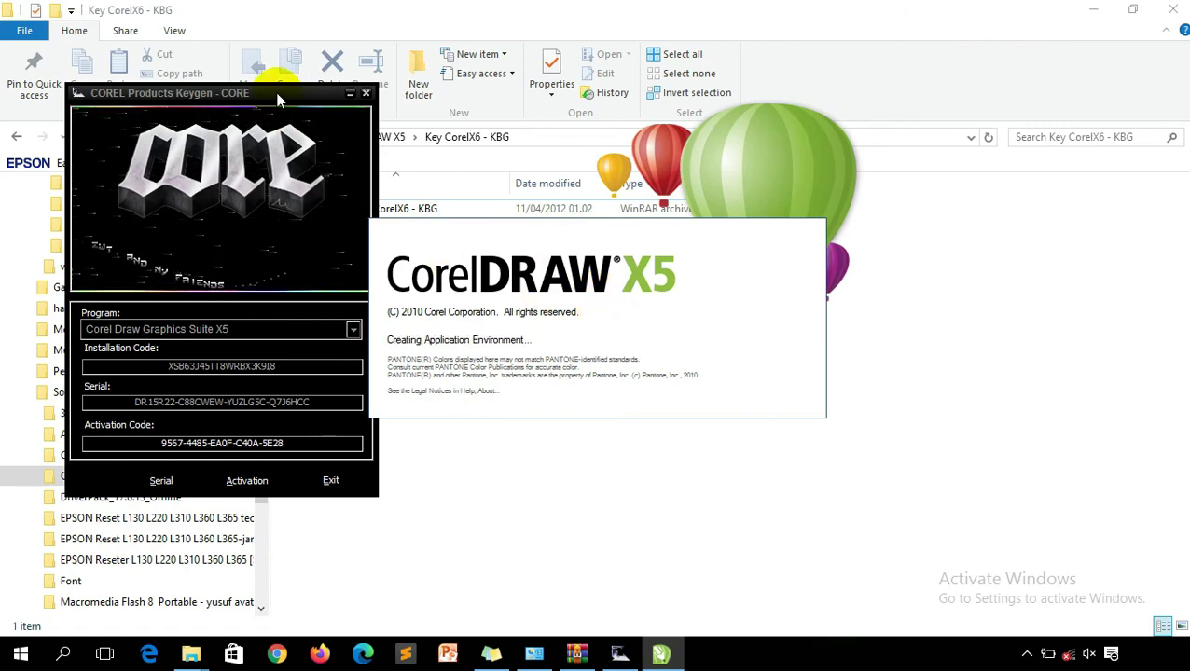
{"action": "left_click_drag", "start_coordinate": [277, 94], "coordinate": [242, 96]}
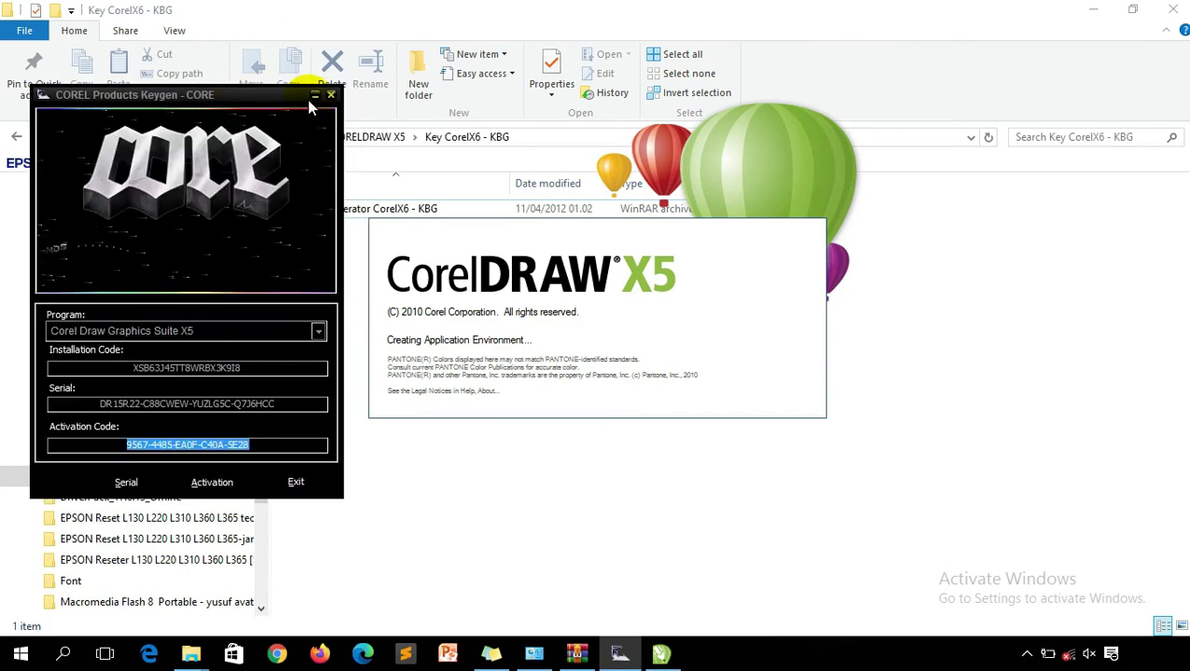
{"action": "left_click", "coordinate": [332, 96]}
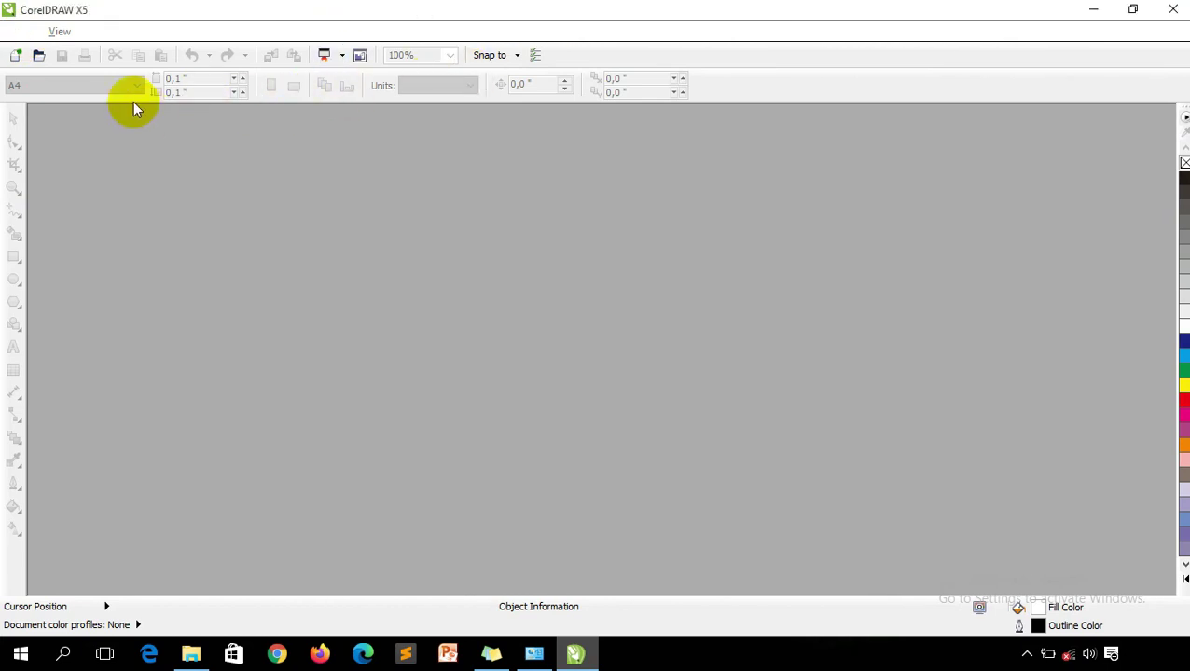
Create a new A4 document and dock the Document Palette along the bottom of the canvas.
{"action": "left_click", "coordinate": [15, 54]}
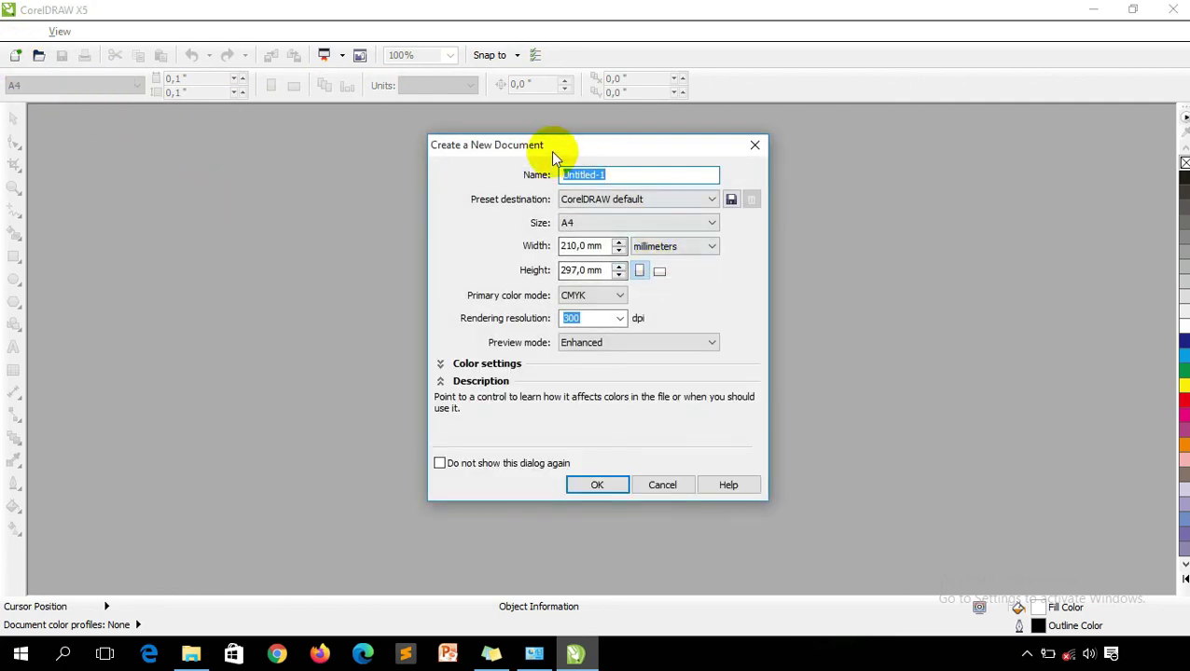
{"action": "left_click", "coordinate": [598, 485]}
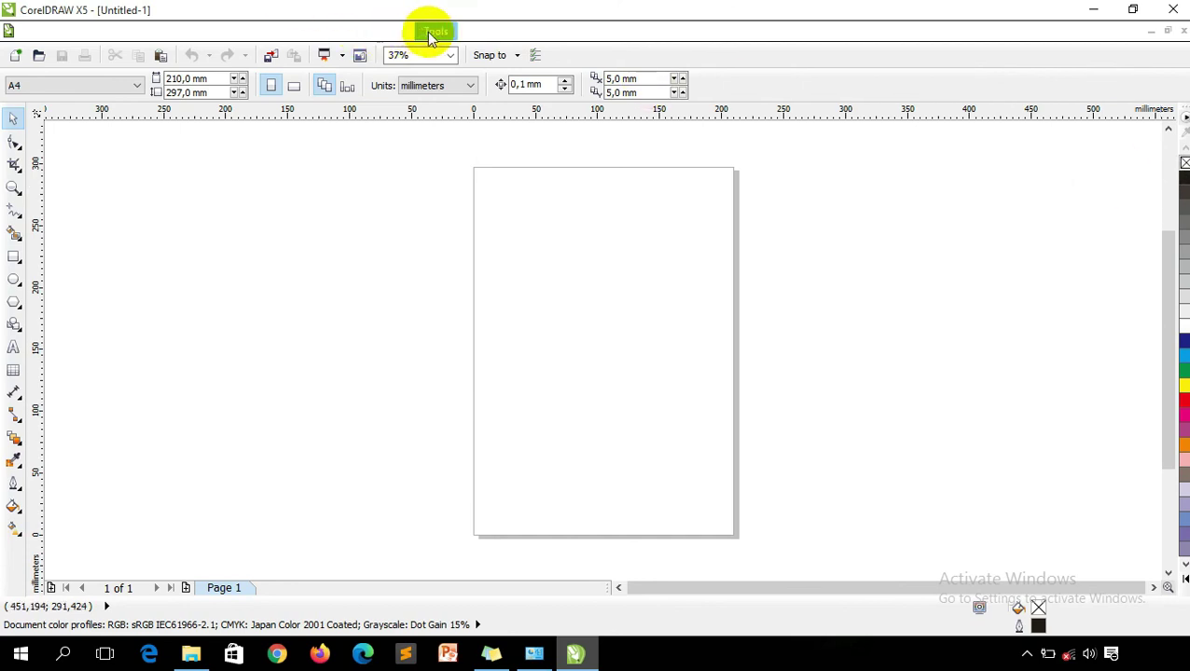
{"action": "left_click", "coordinate": [474, 33]}
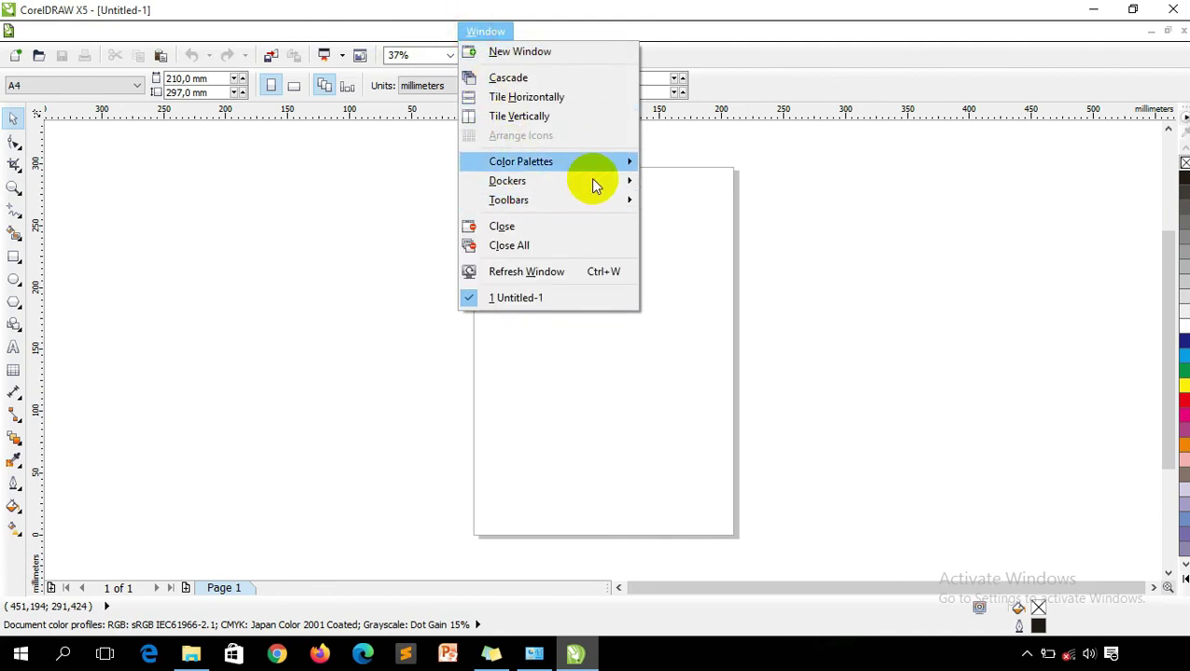
{"action": "mouse_move", "coordinate": [583, 161]}
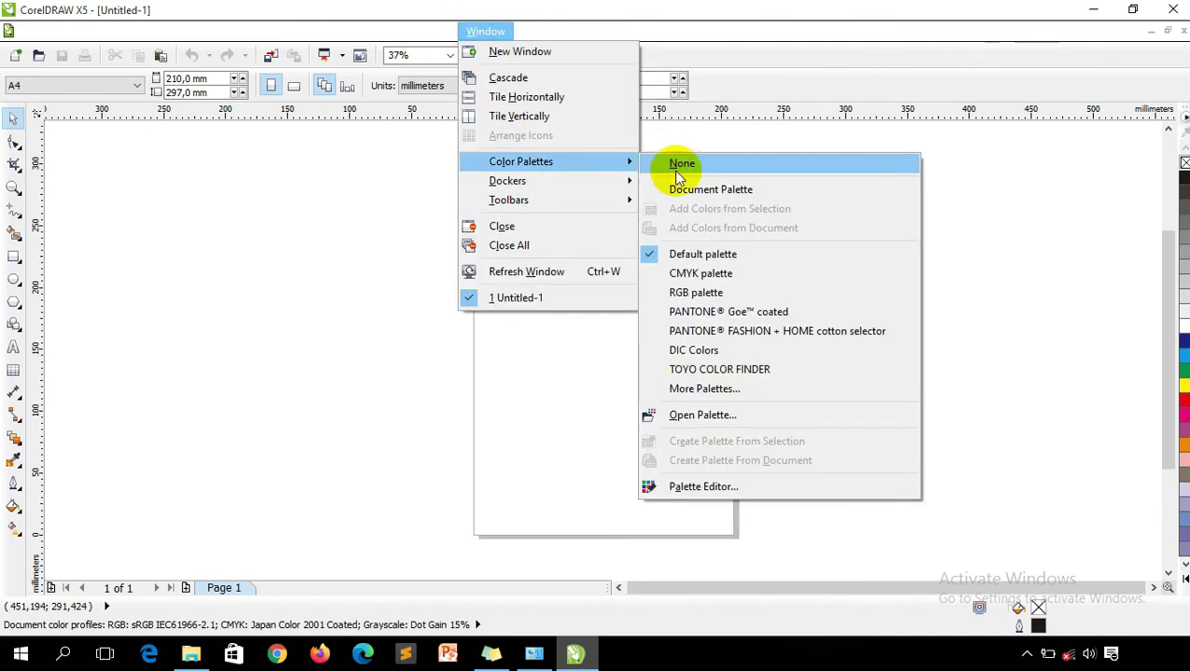
{"action": "left_click", "coordinate": [678, 187]}
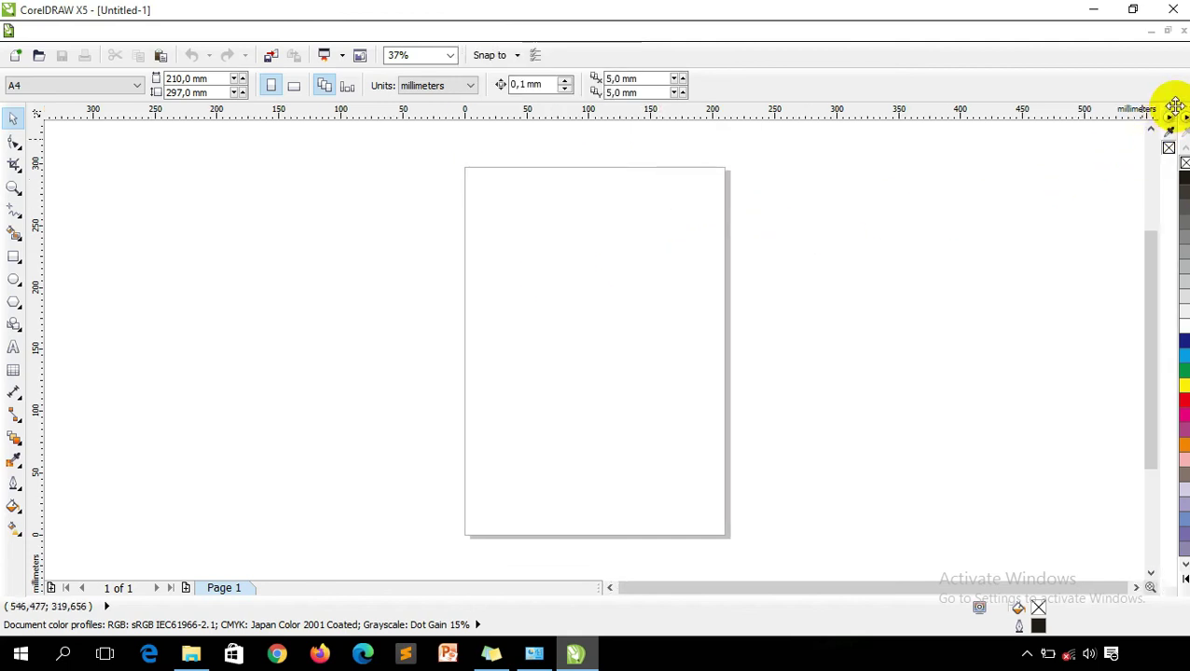
{"action": "left_click_drag", "start_coordinate": [1172, 114], "coordinate": [112, 588]}
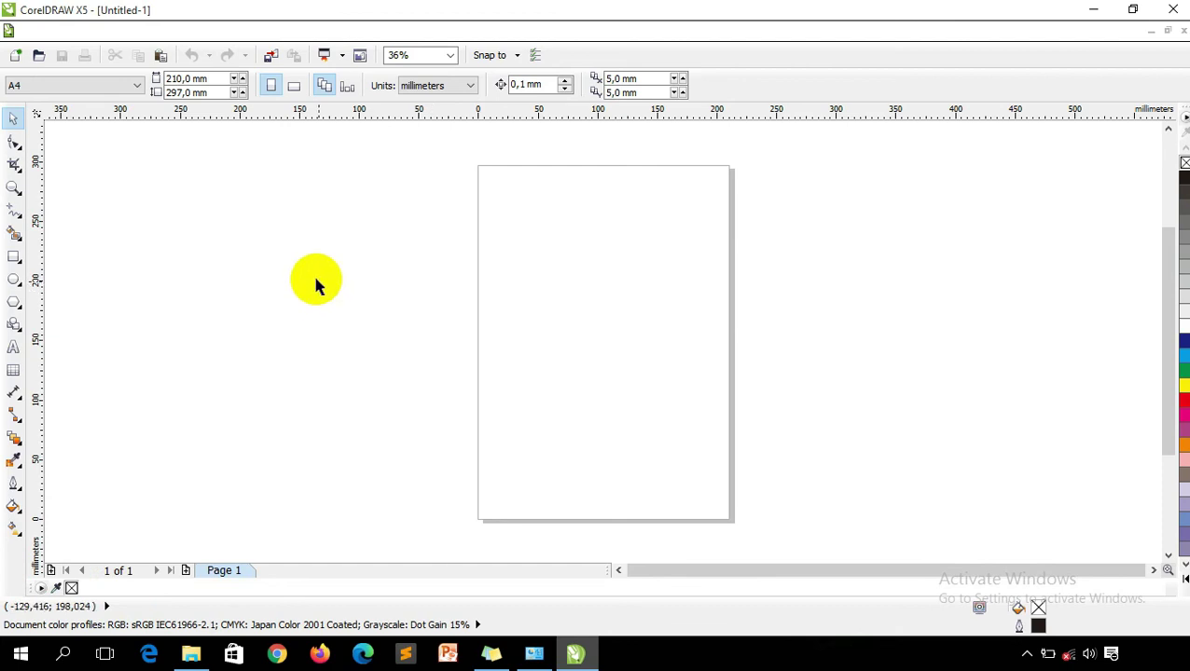
Type the text 'TERIMA KASIH' near the top of the A4 page.
{"action": "left_click", "coordinate": [13, 347]}
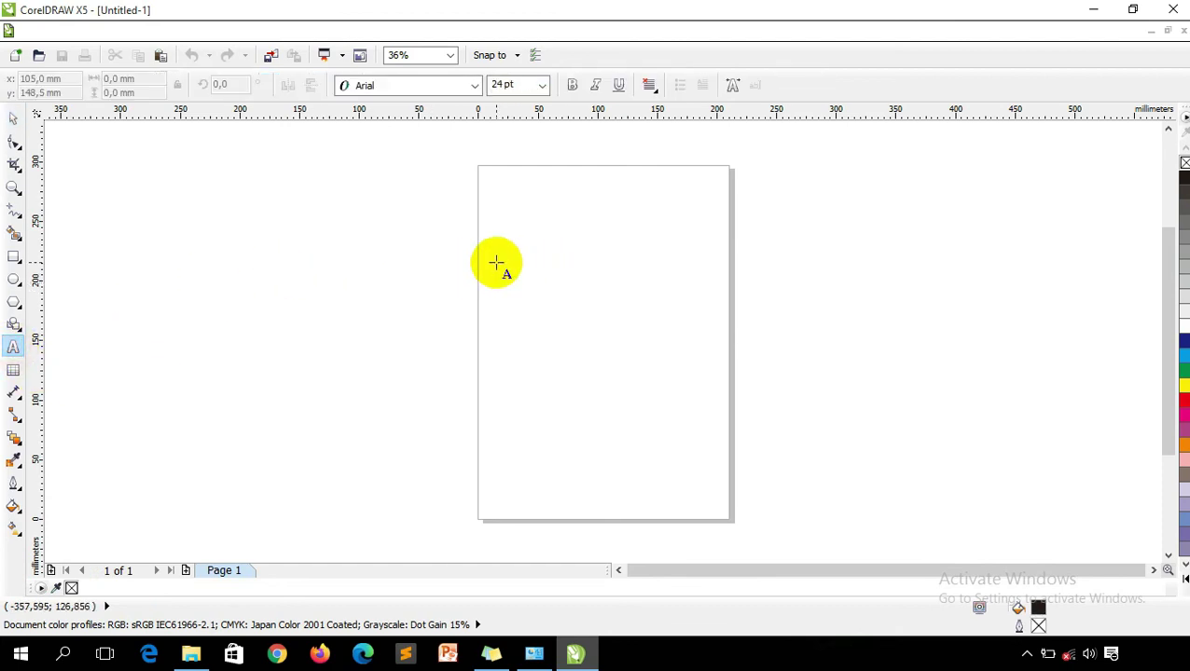
{"action": "left_click", "coordinate": [496, 261]}
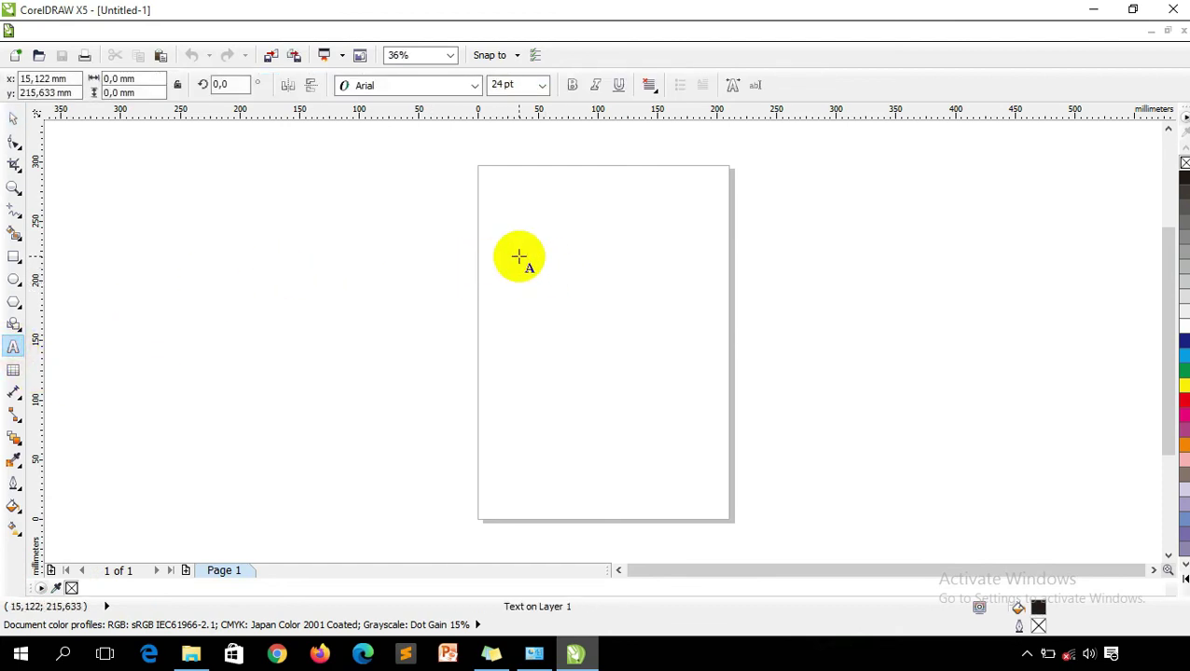
{"action": "type", "text": "TERIMA KASIH"}
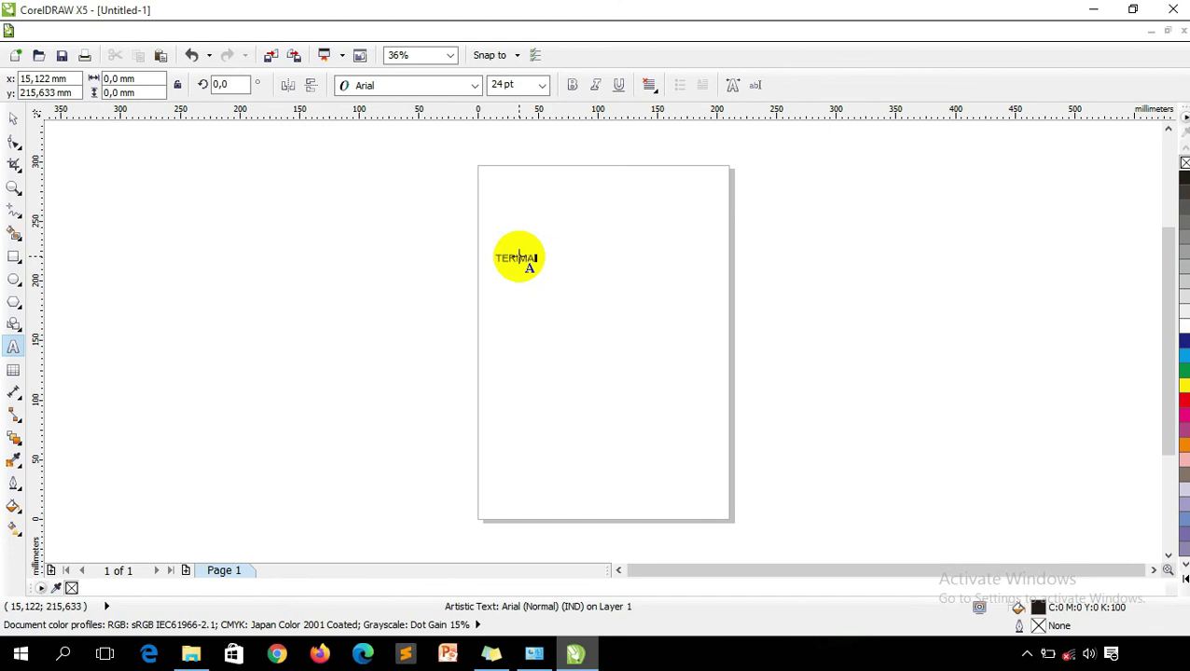
Enlarge the 'TERIMA KASIH' text, make it bold, and move it down to the page centre.
{"action": "left_click", "coordinate": [13, 118]}
{"action": "left_click_drag", "start_coordinate": [570, 258], "coordinate": [904, 429]}
{"action": "left_click", "coordinate": [572, 85]}
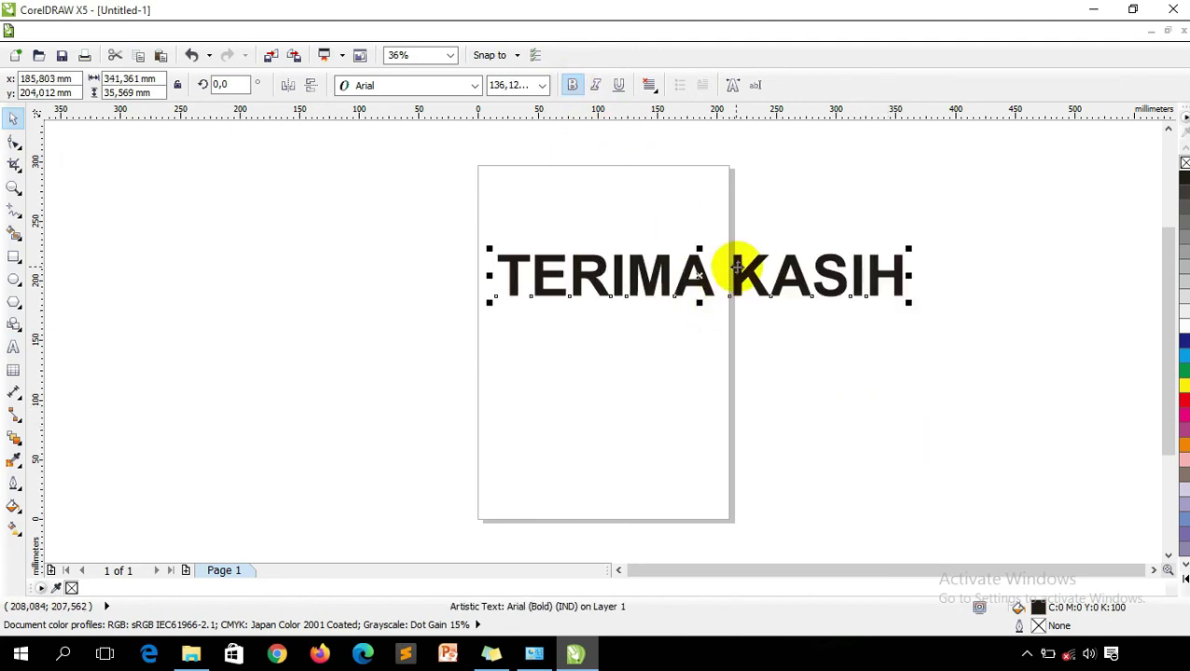
{"action": "left_click_drag", "start_coordinate": [735, 268], "coordinate": [637, 311]}
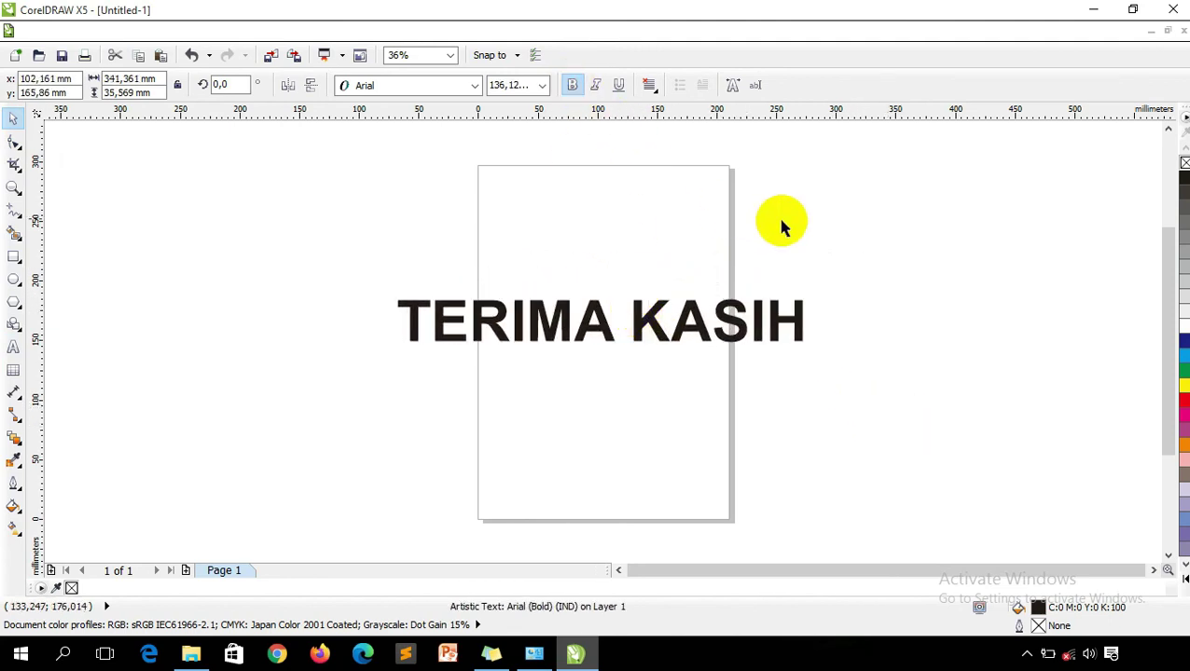
{"action": "left_click", "coordinate": [890, 196]}
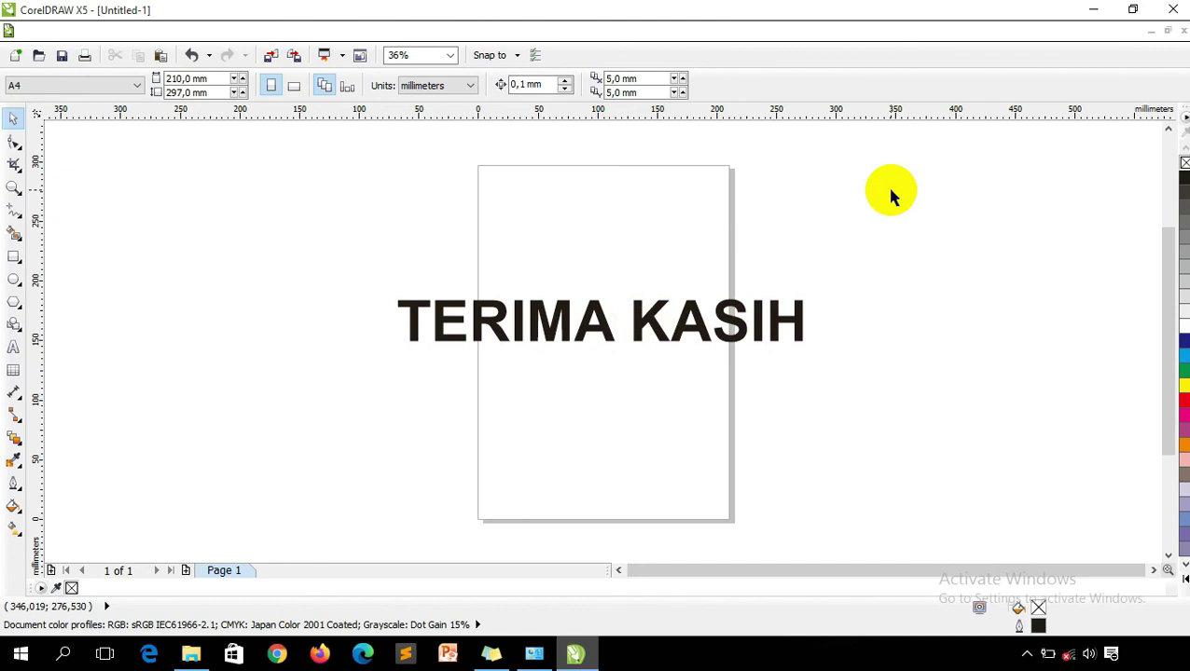